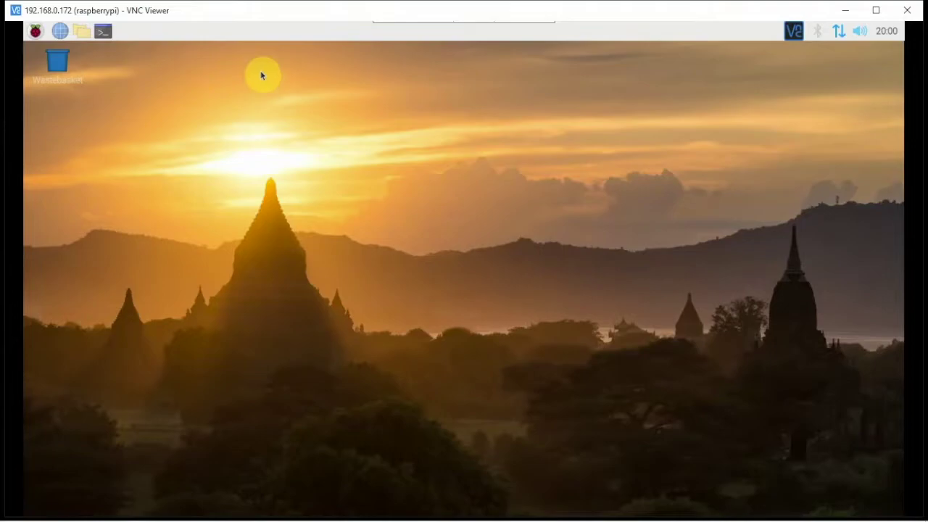
# Step: Open a terminal, then search Add / Remove Software for gpredict
pyautogui.click(106, 32)
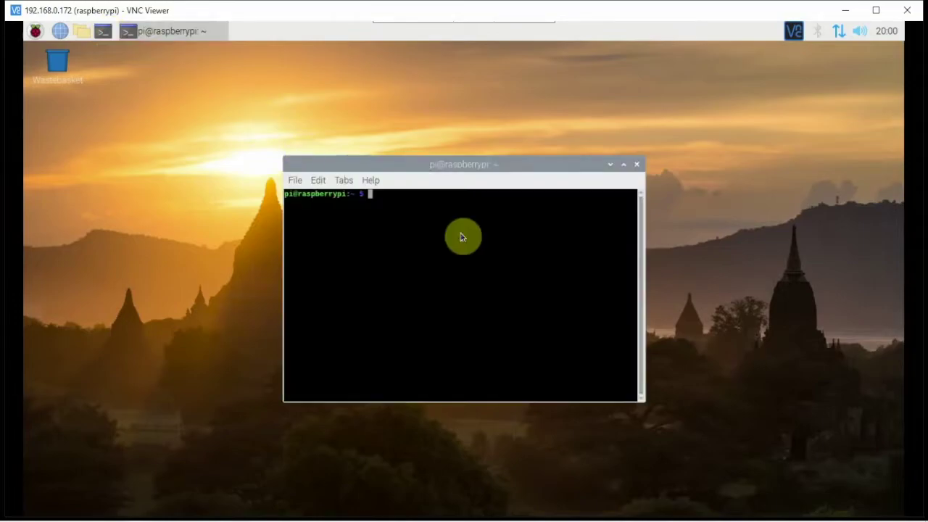
pyautogui.click(35, 31)
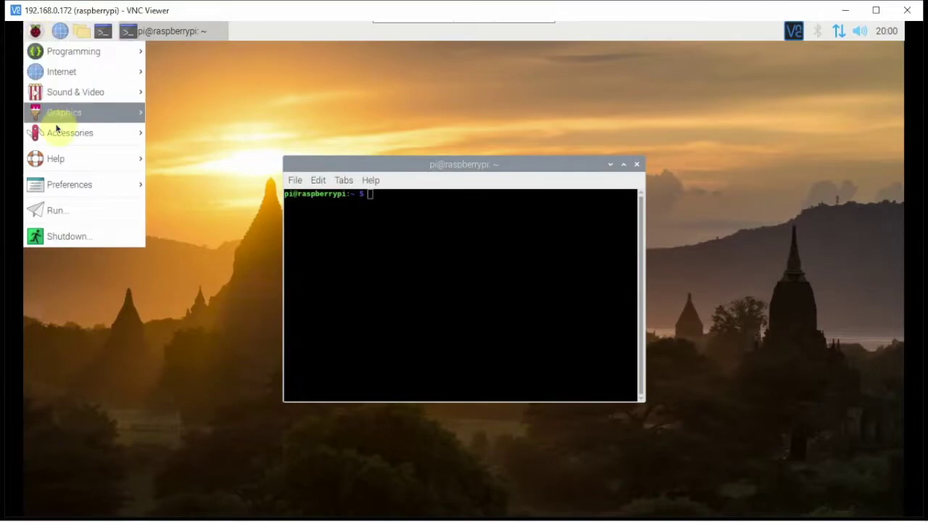
pyautogui.moveTo(57, 188)
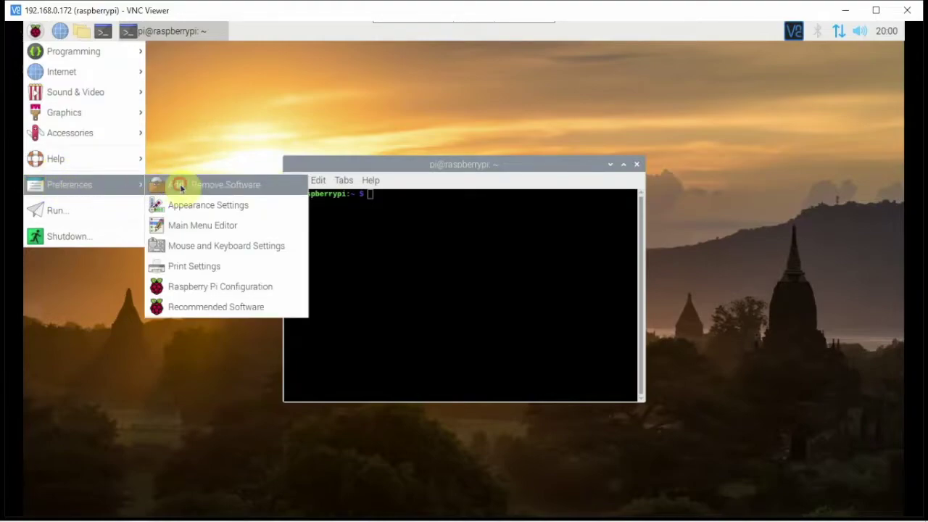
pyautogui.click(181, 185)
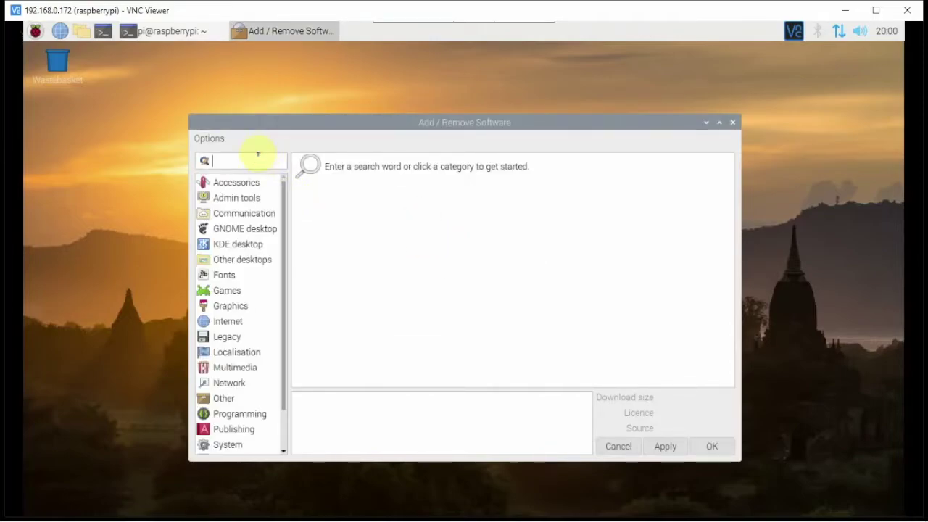
pyautogui.write('gpredict')
pyautogui.press('Return')
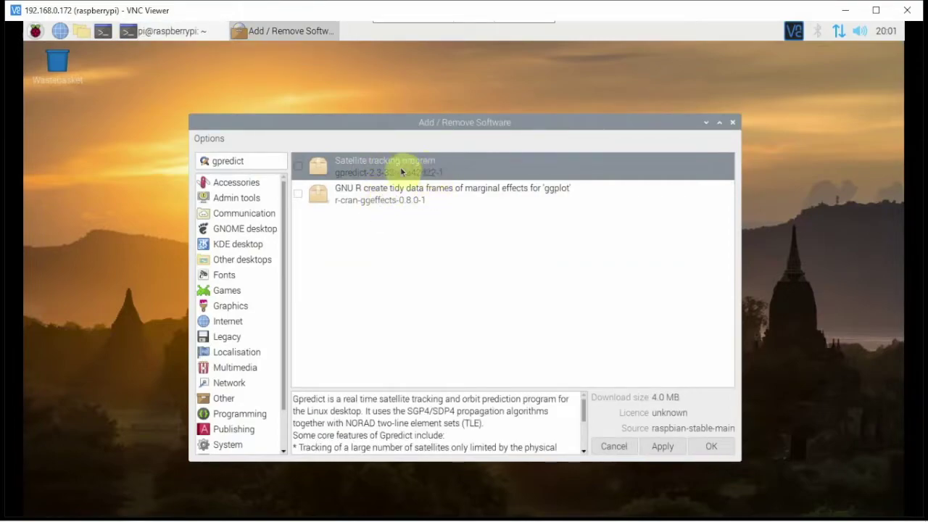
# Step: Mark gpredict for installation, apply it with the administrator password, and bring the terminal forward
pyautogui.click(297, 172)
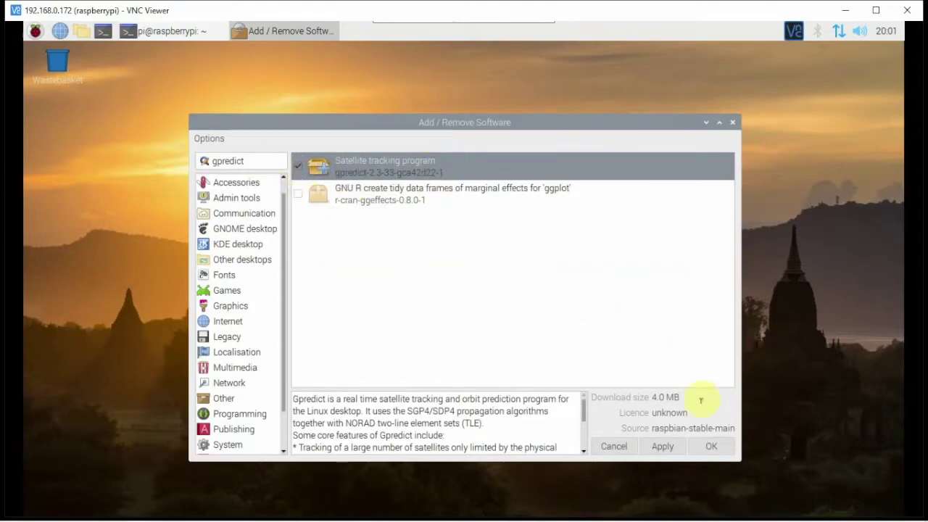
pyautogui.click(662, 449)
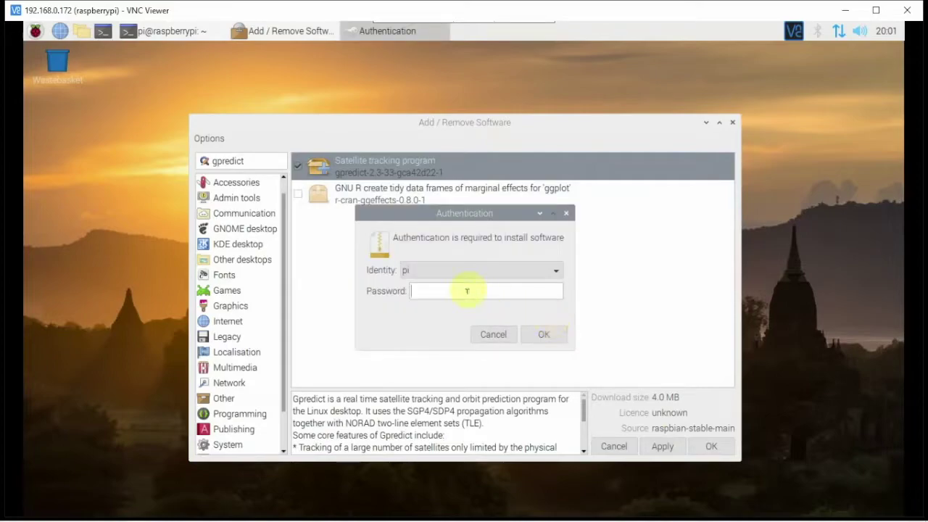
pyautogui.click(467, 290)
pyautogui.write('raspberry')
pyautogui.press('Return')
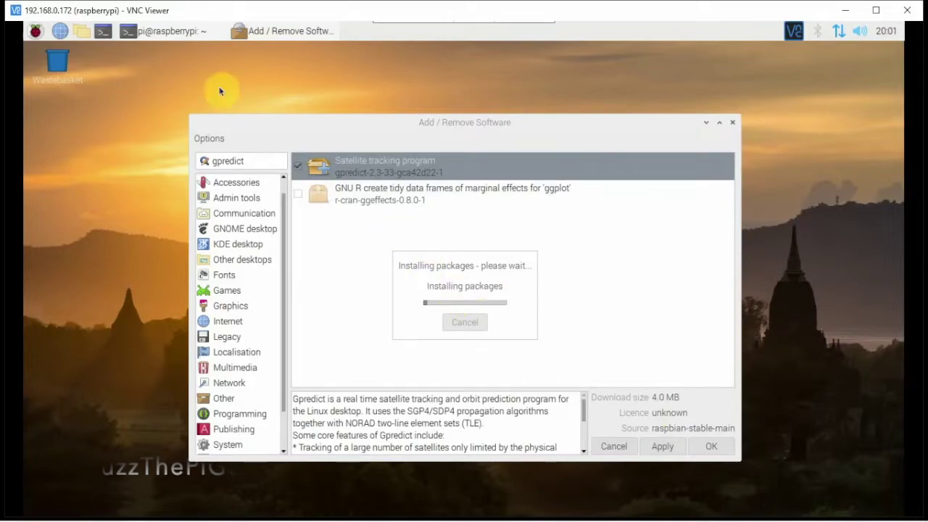
pyautogui.click(185, 29)
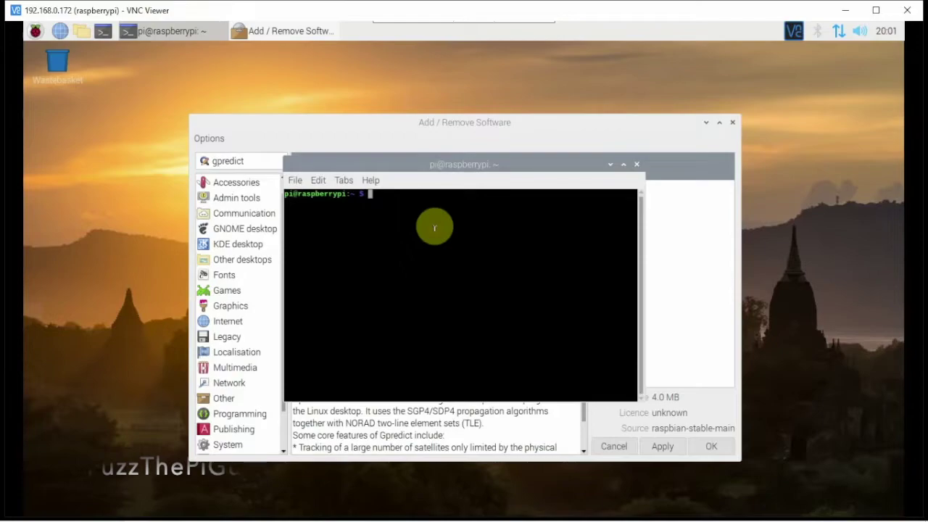
# Step: Enter 'sudo apt install gpredict' in the terminal, minimize it, and close the finished installer
pyautogui.write('sudo apt ')
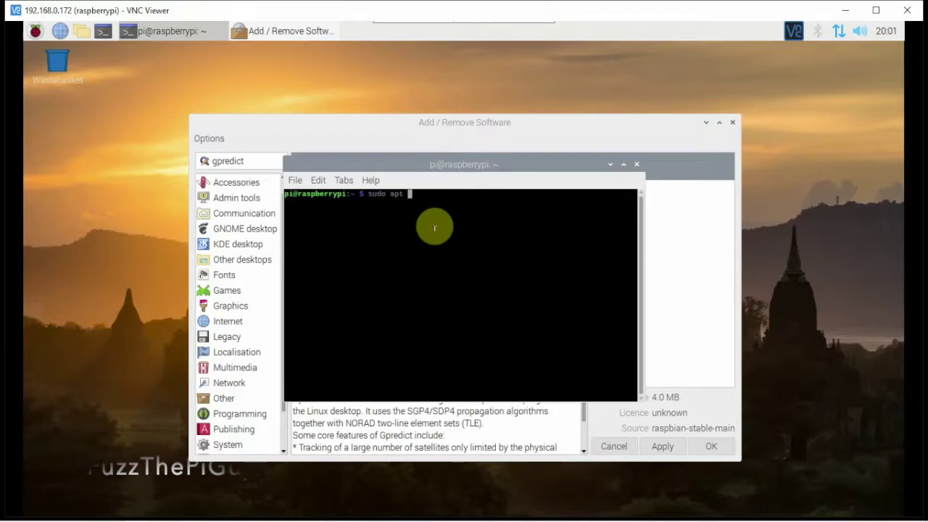
pyautogui.write('install g')
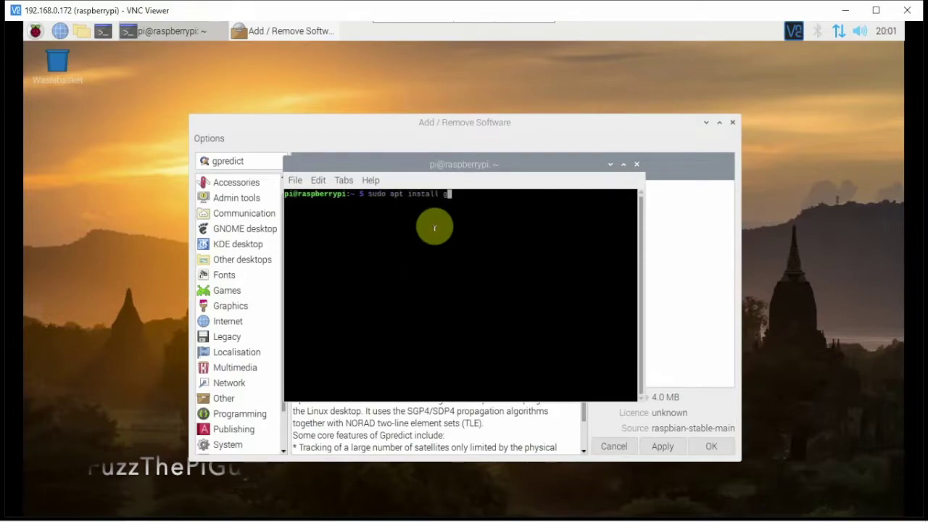
pyautogui.write('predict')
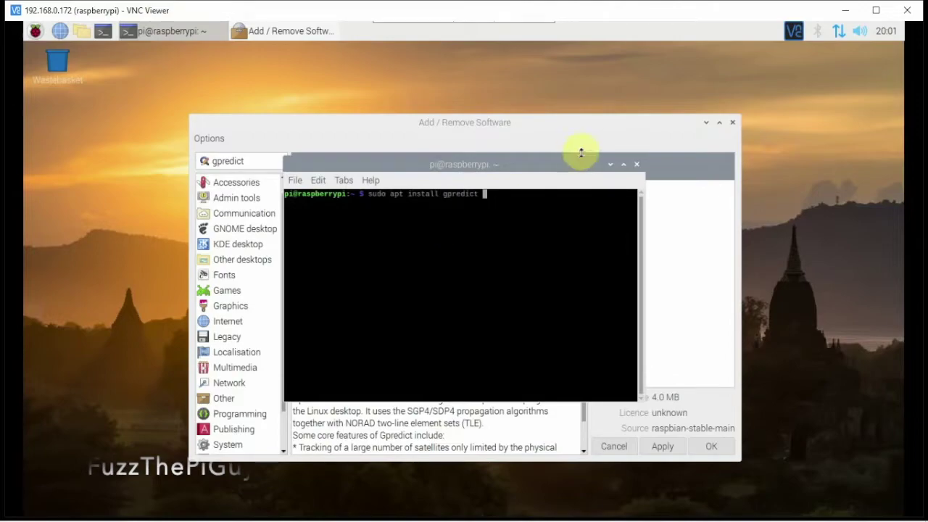
pyautogui.click(610, 165)
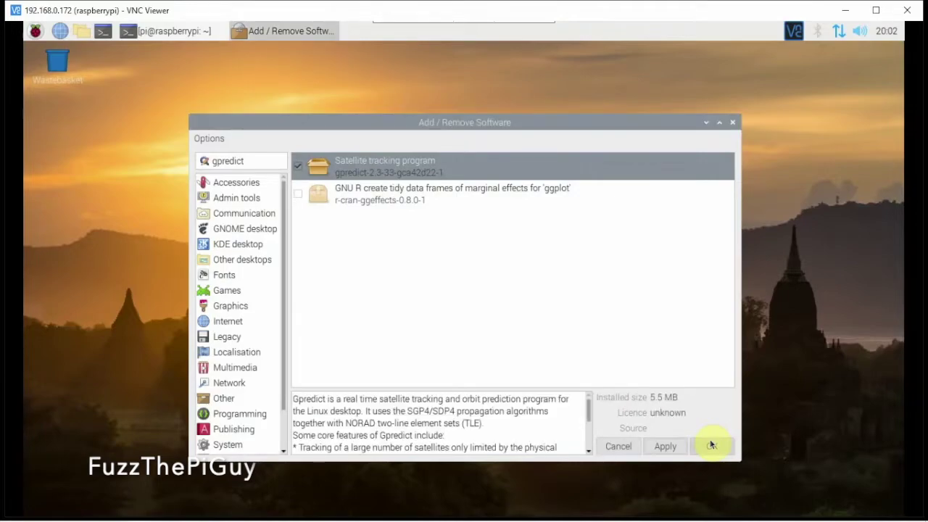
pyautogui.click(712, 445)
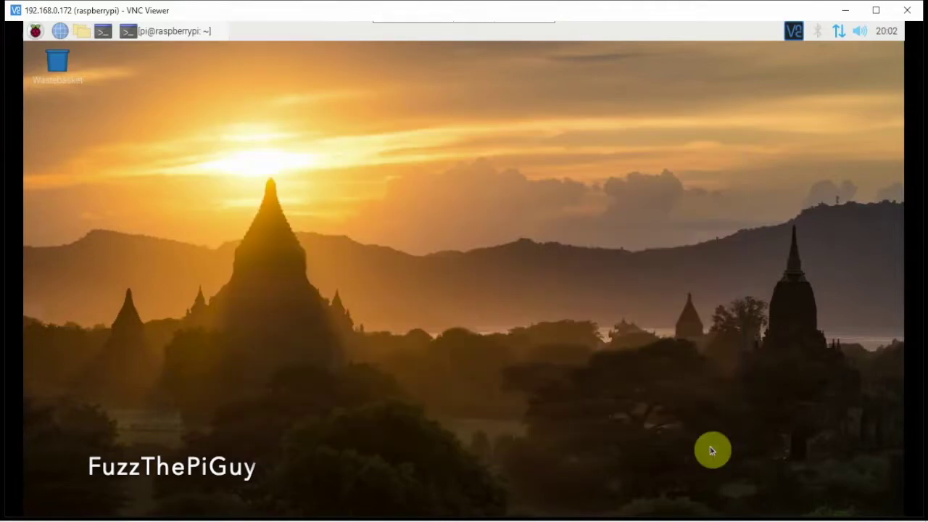
# Step: Change the VNC Viewer connection's picture quality to Automatic in Properties
pyautogui.click(33, 32)
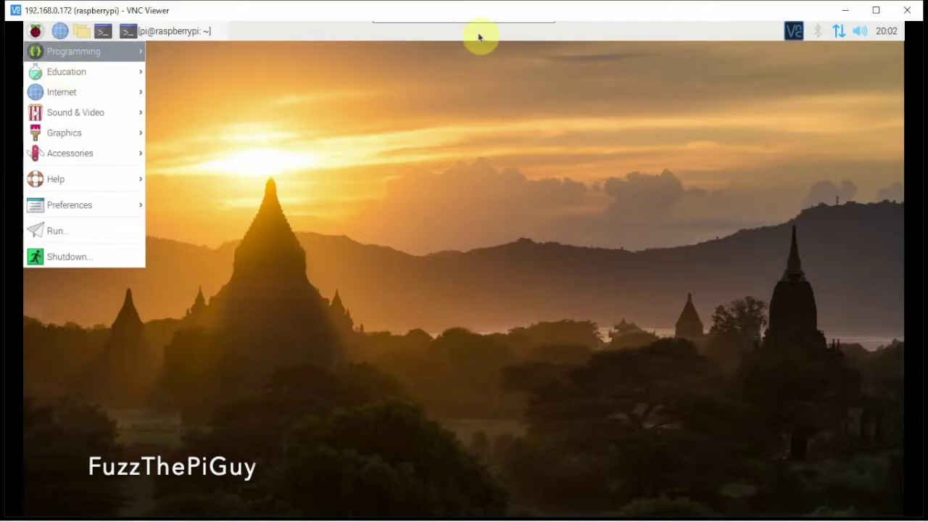
pyautogui.moveTo(506, 25)
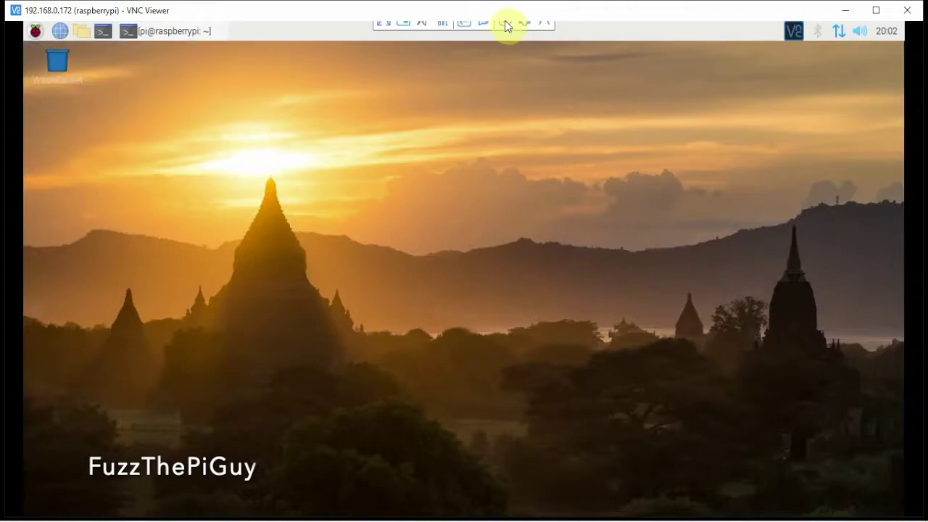
pyautogui.click(524, 33)
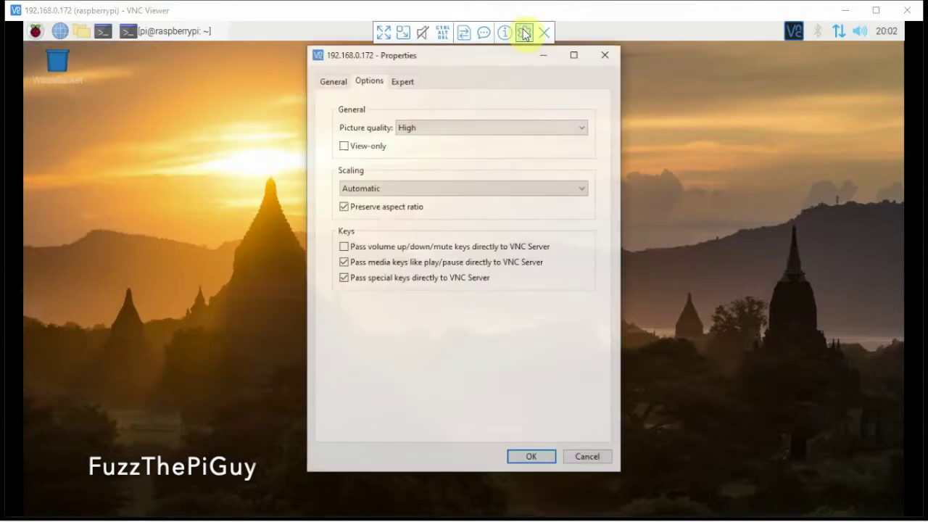
pyautogui.click(416, 129)
pyautogui.click(410, 137)
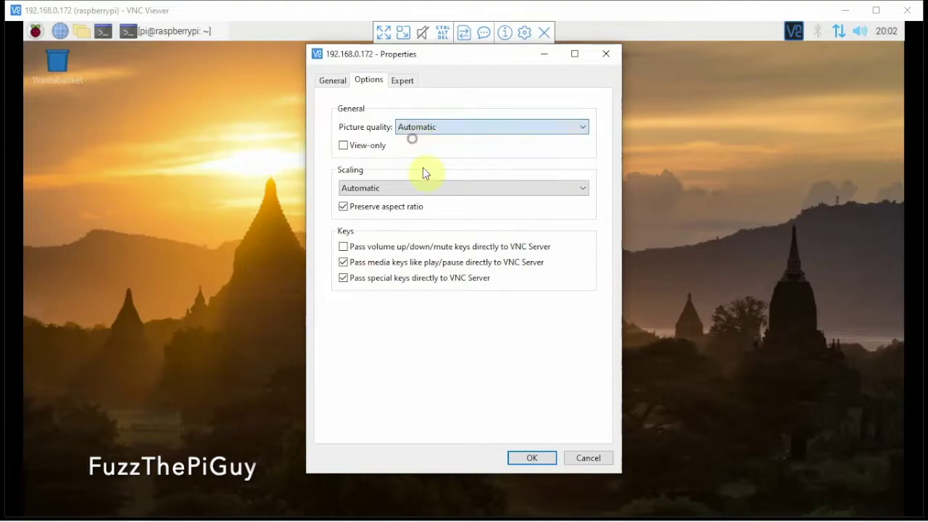
pyautogui.click(534, 460)
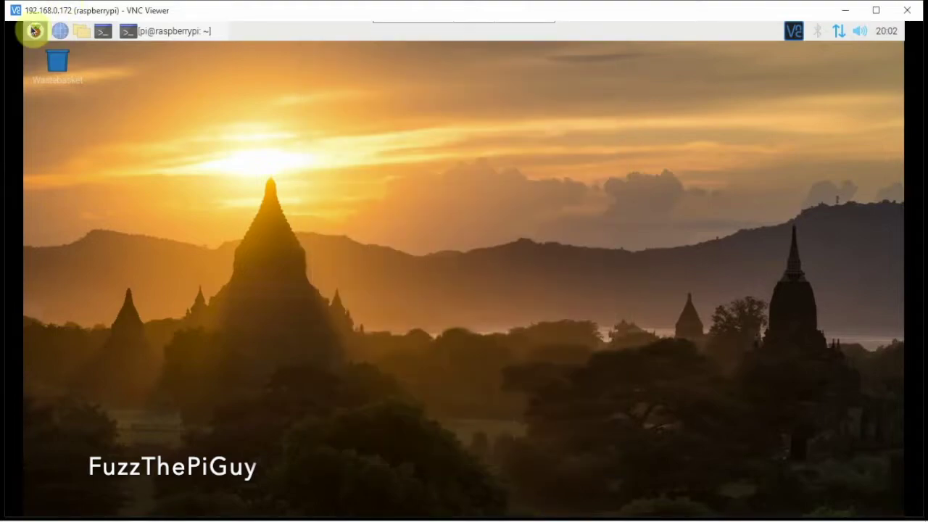
# Step: Launch Gpredict from the Education menu and maximize its window
pyautogui.click(36, 31)
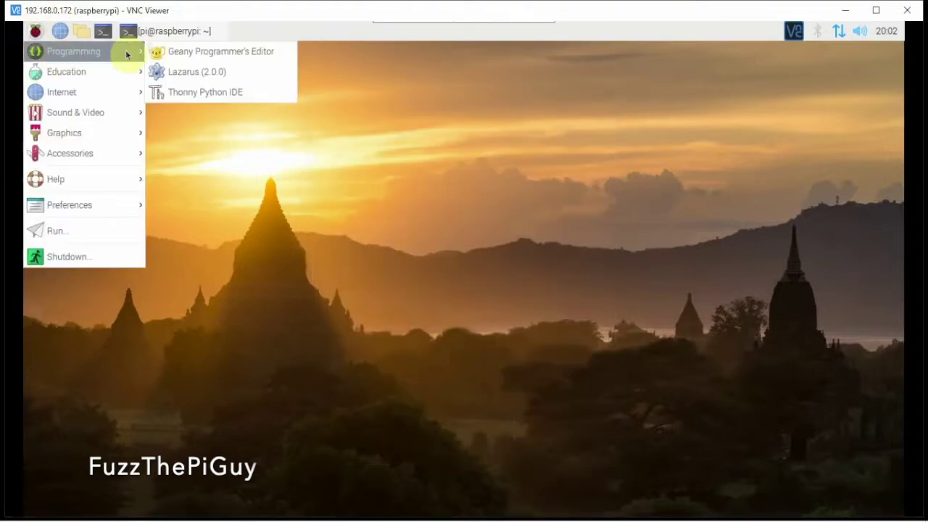
pyautogui.moveTo(77, 67)
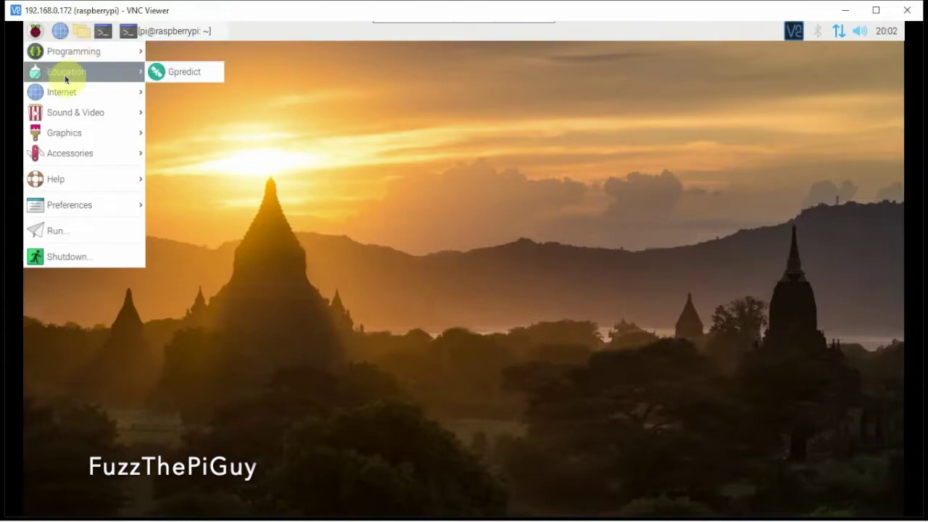
pyautogui.click(158, 73)
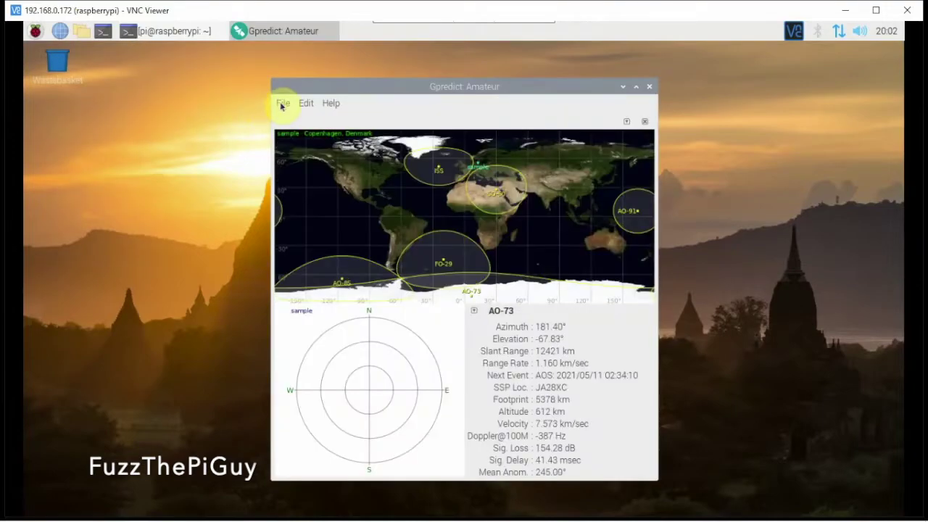
pyautogui.click(638, 87)
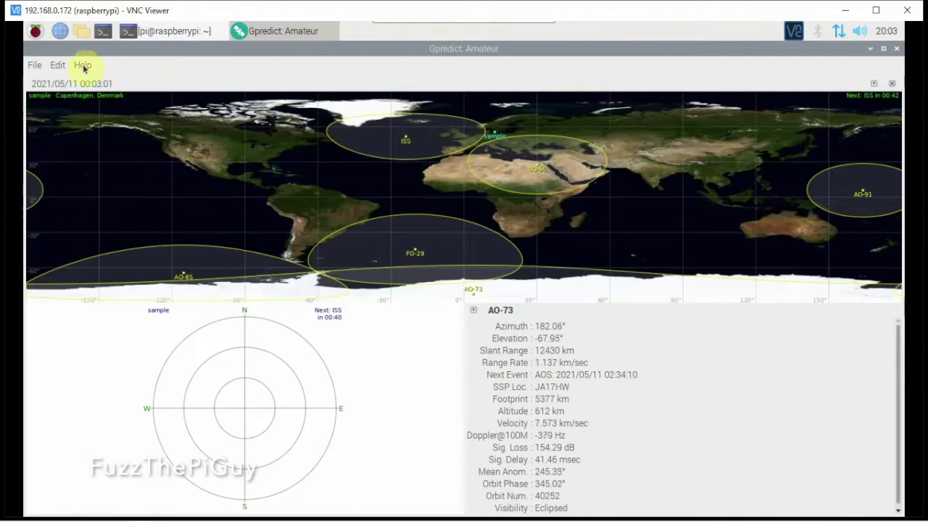
# Step: Update TLE data from the network (576 updated, 375 new) and close the report
pyautogui.click(58, 65)
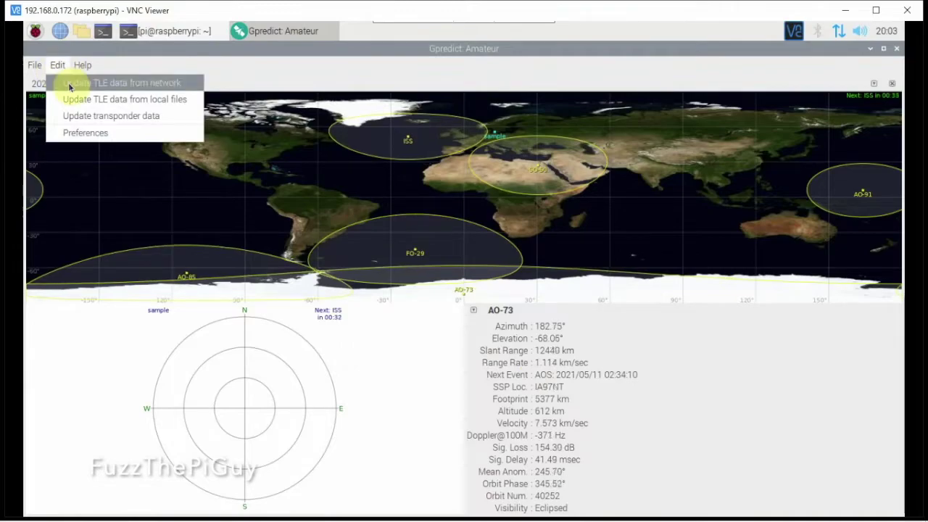
pyautogui.click(69, 85)
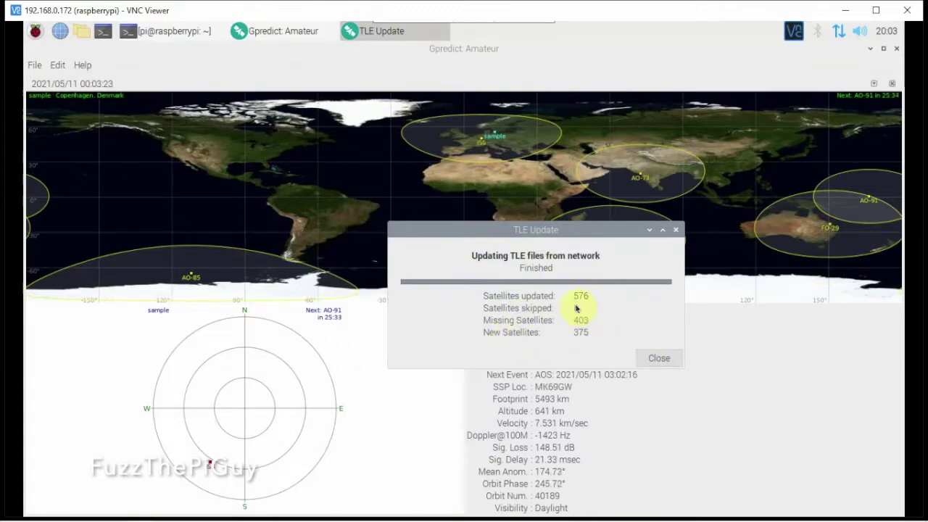
pyautogui.click(660, 359)
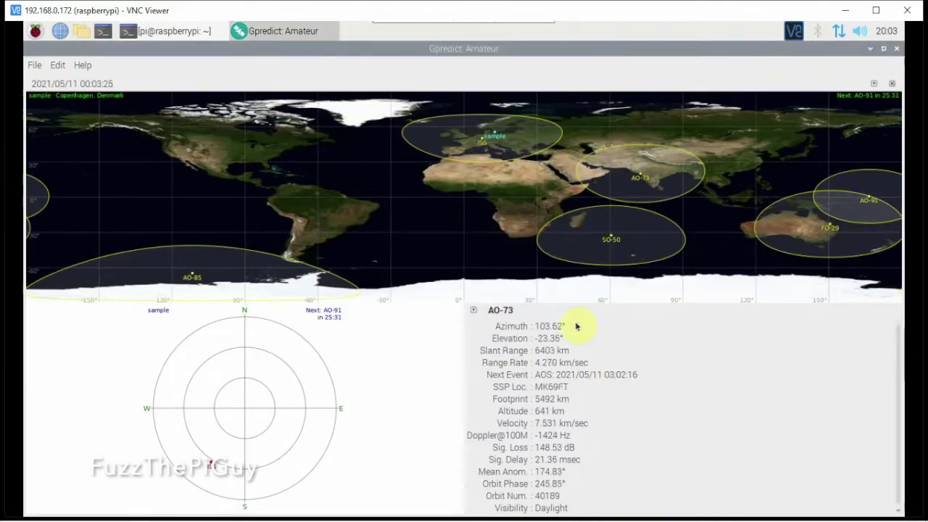
pyautogui.rightClick(162, 31)
# Step: Close the terminal, open Preferences with N/S/E/W notation toggled, and start a new ground station
pyautogui.click(171, 49)
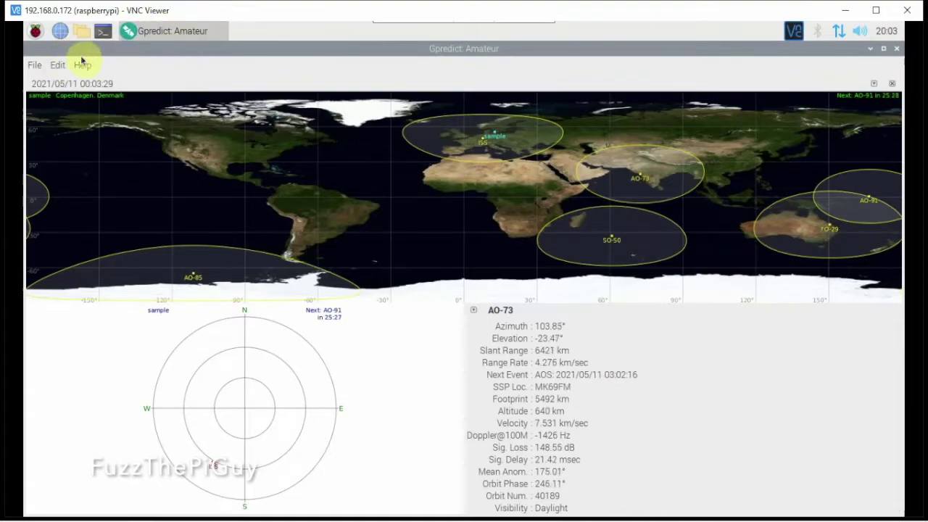
pyautogui.click(58, 65)
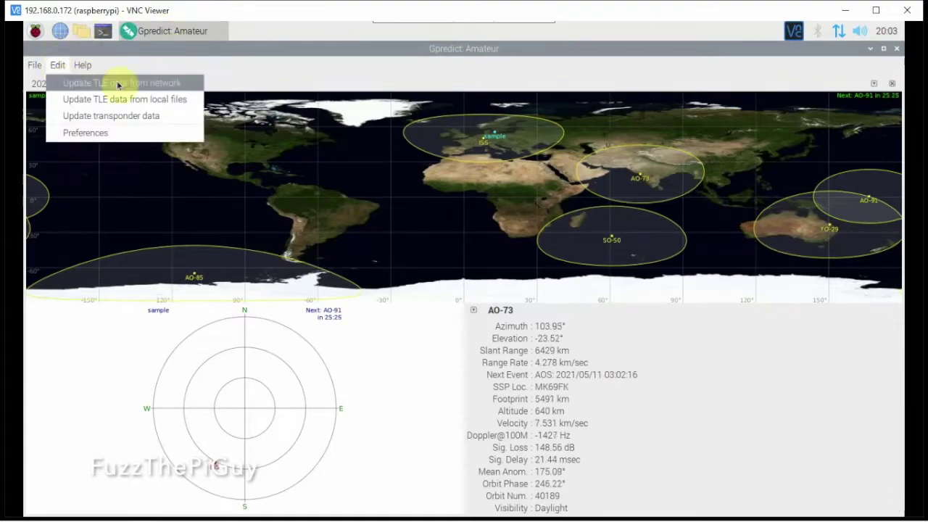
pyautogui.click(106, 132)
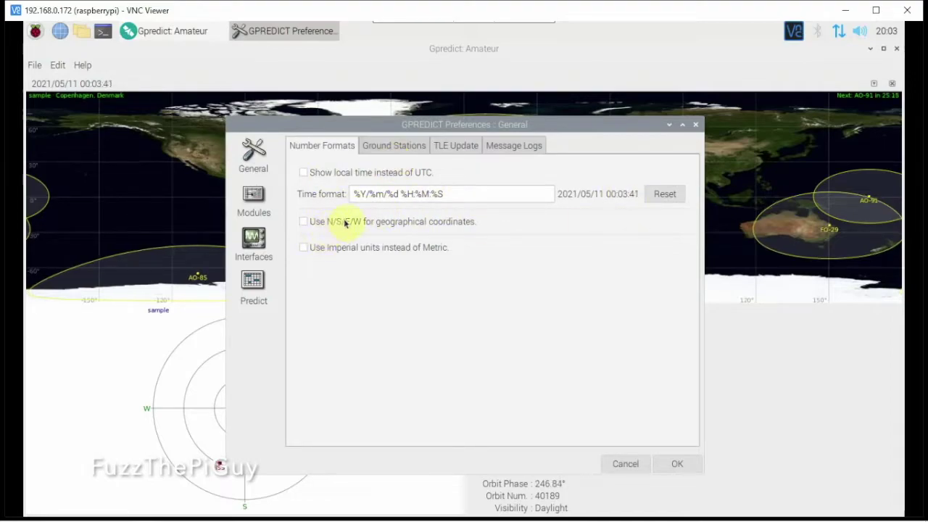
pyautogui.click(304, 222)
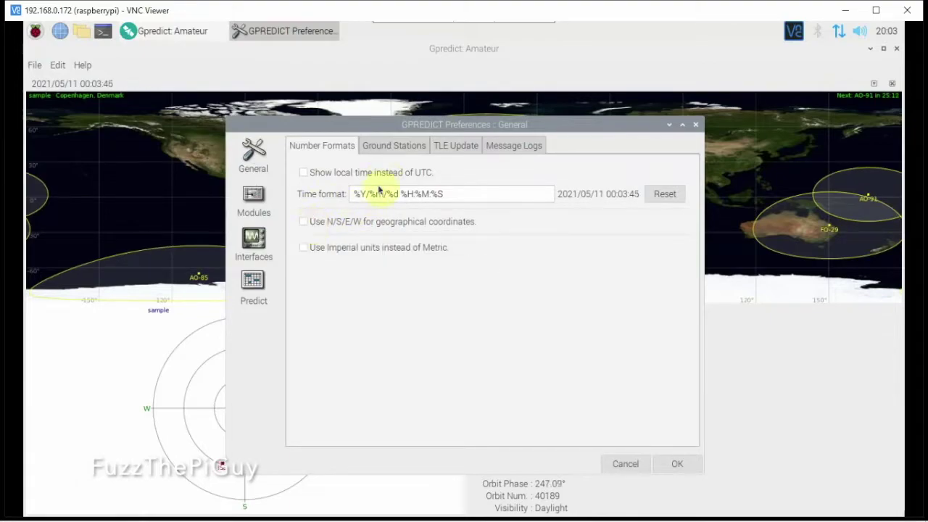
pyautogui.click(380, 147)
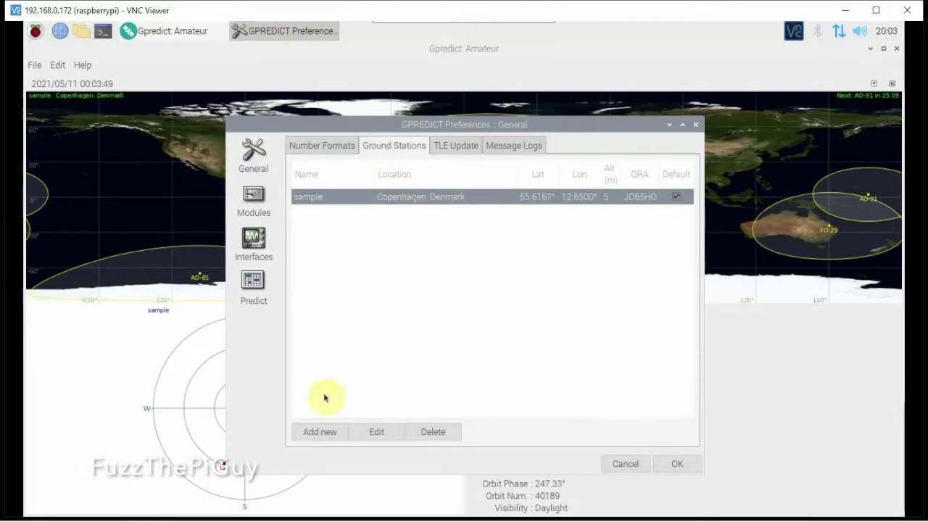
pyautogui.click(322, 432)
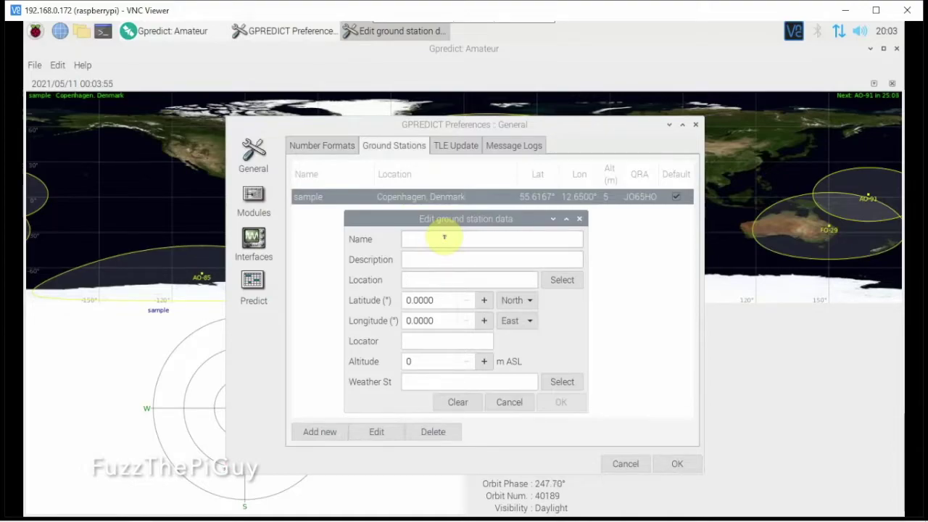
# Step: Set the new station's location to AUGUSTA DANIEL FIELD, Georgia, United States
pyautogui.press('Tab')
pyautogui.press('Tab')
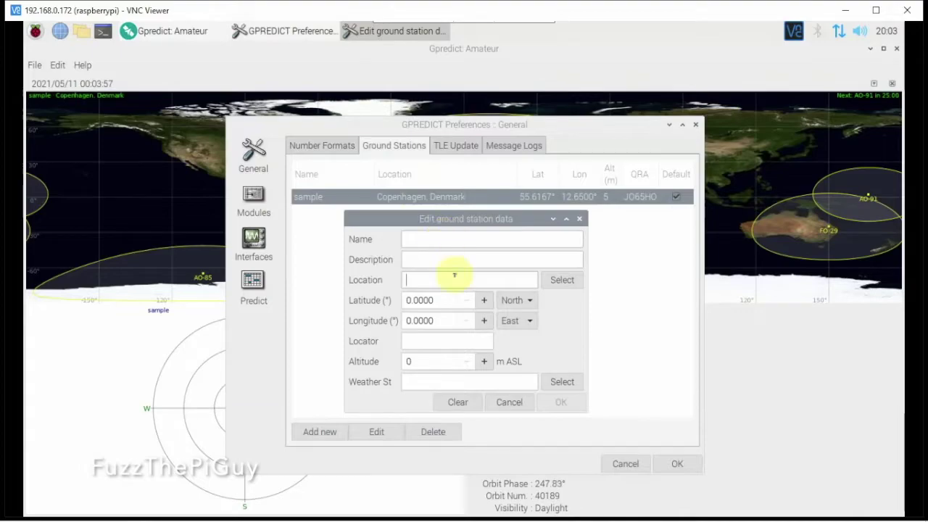
pyautogui.click(568, 279)
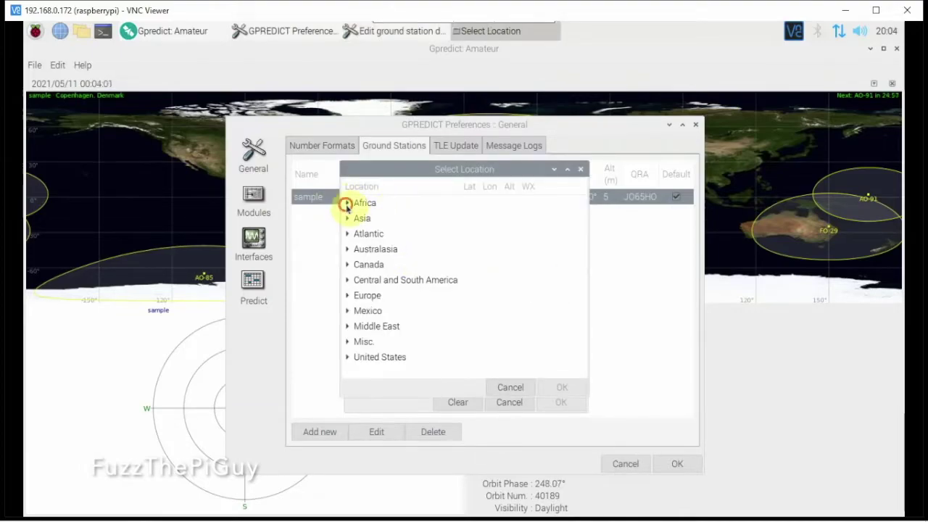
pyautogui.click(346, 204)
pyautogui.click(346, 204)
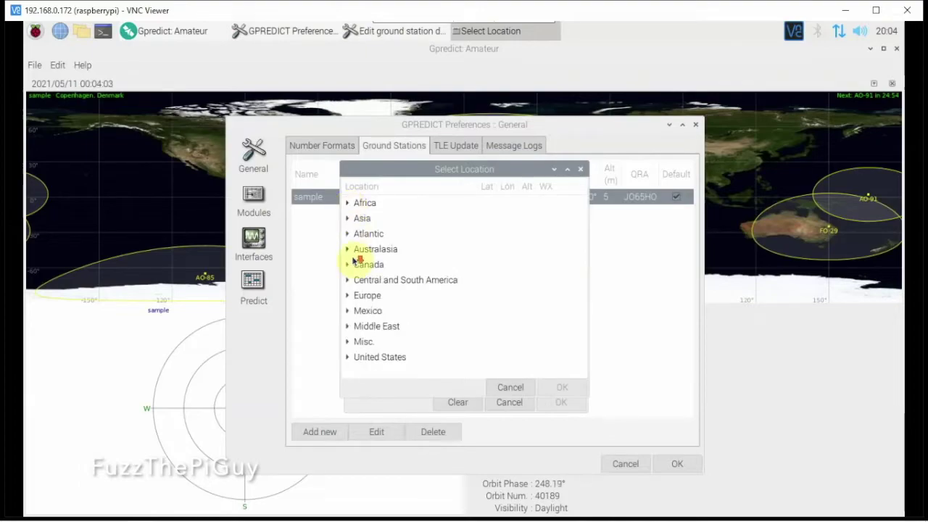
pyautogui.click(348, 357)
pyautogui.scroll(-5, 392, 342)
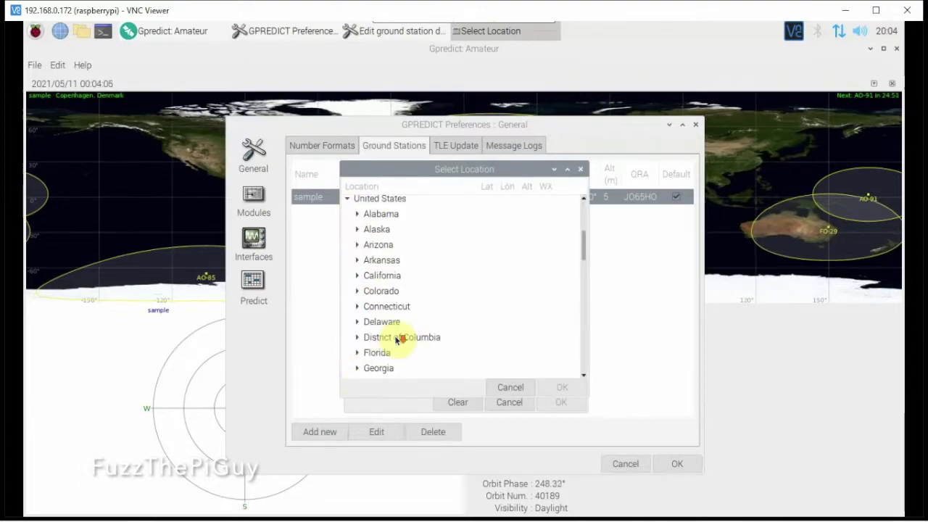
pyautogui.scroll(-3, 399, 337)
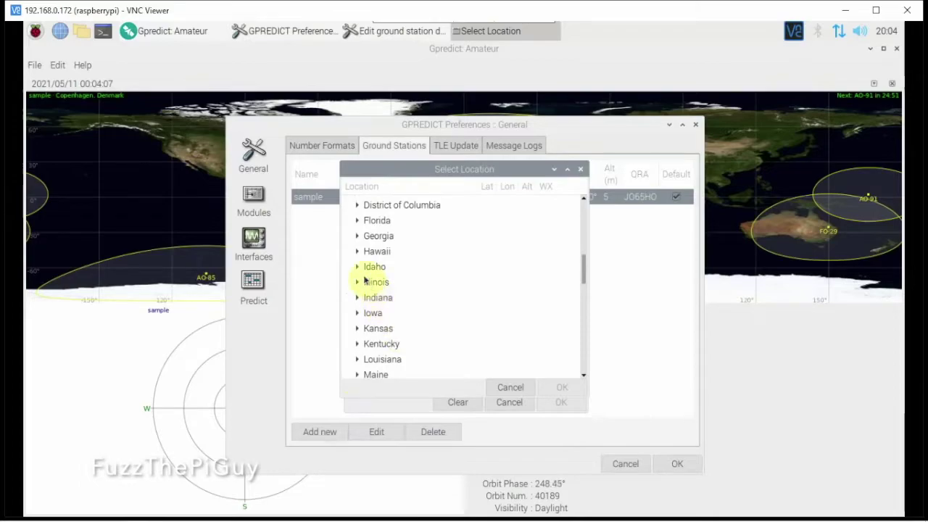
pyautogui.click(357, 236)
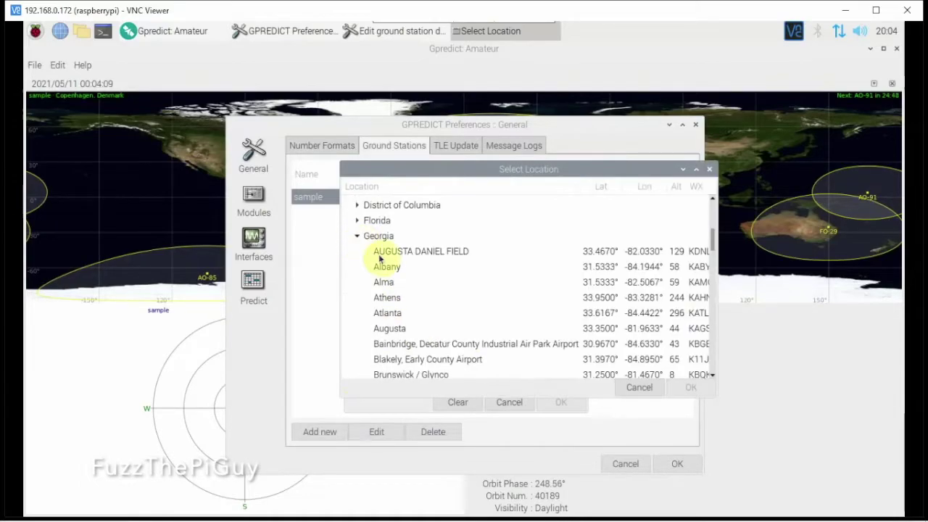
pyautogui.click(382, 258)
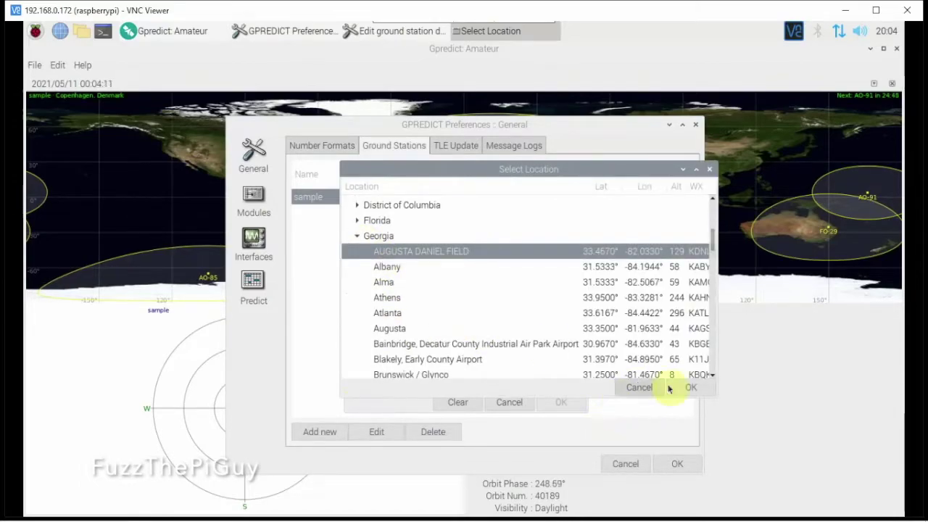
pyautogui.click(694, 388)
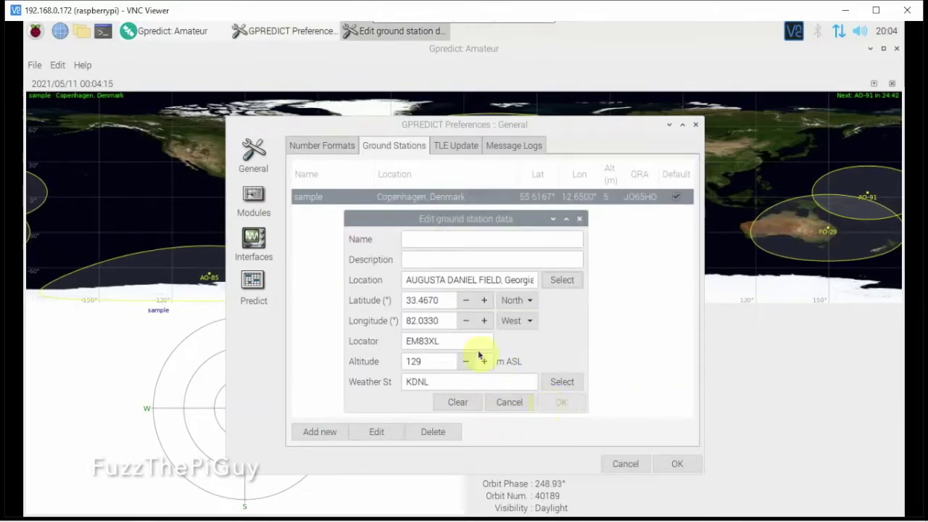
# Step: Name the station 'a' and save it to the ground station list
pyautogui.click(446, 235)
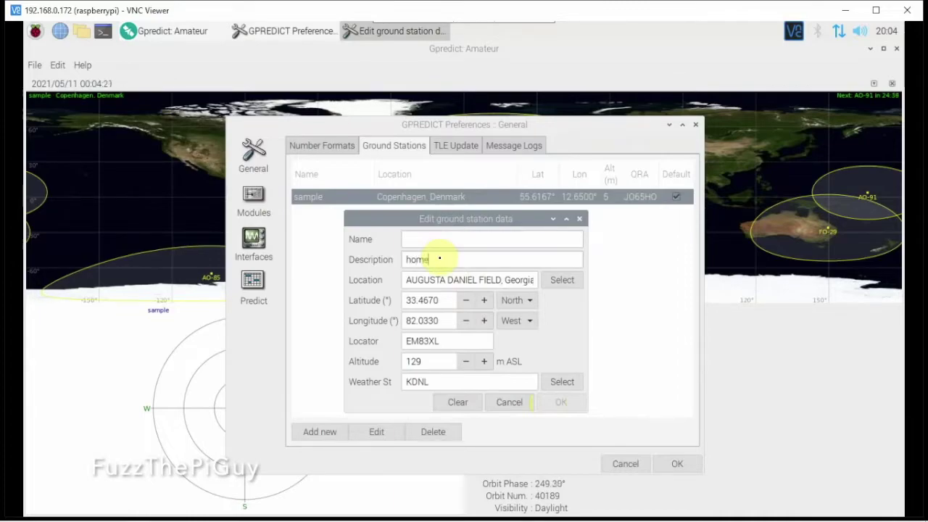
pyautogui.write('home')
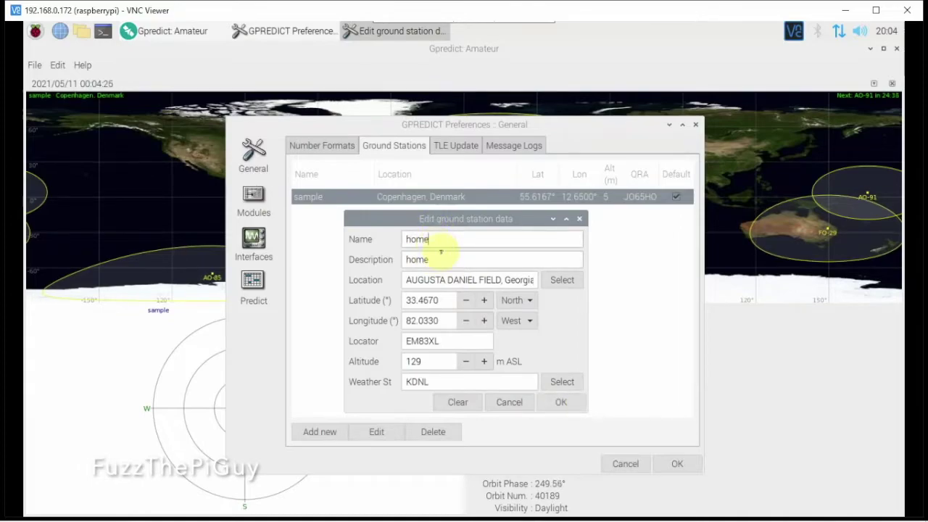
pyautogui.doubleClick(441, 254)
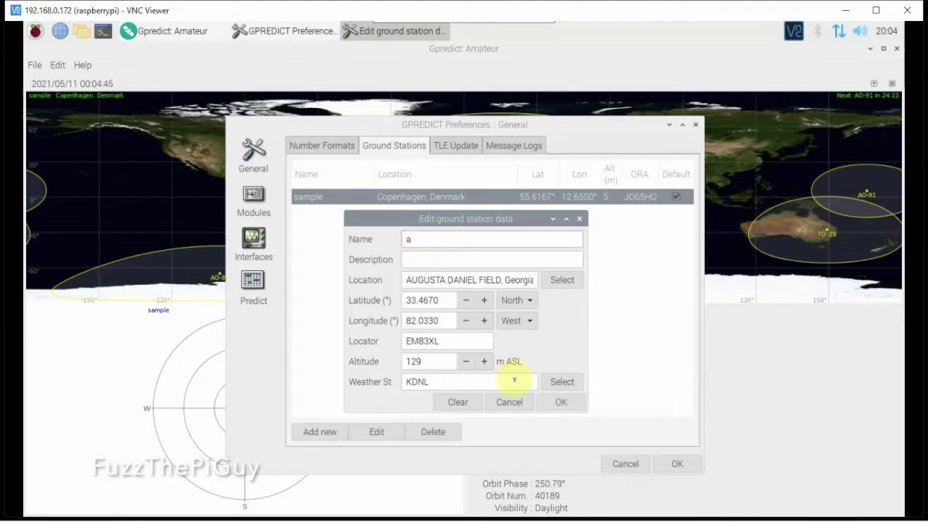
pyautogui.click(561, 402)
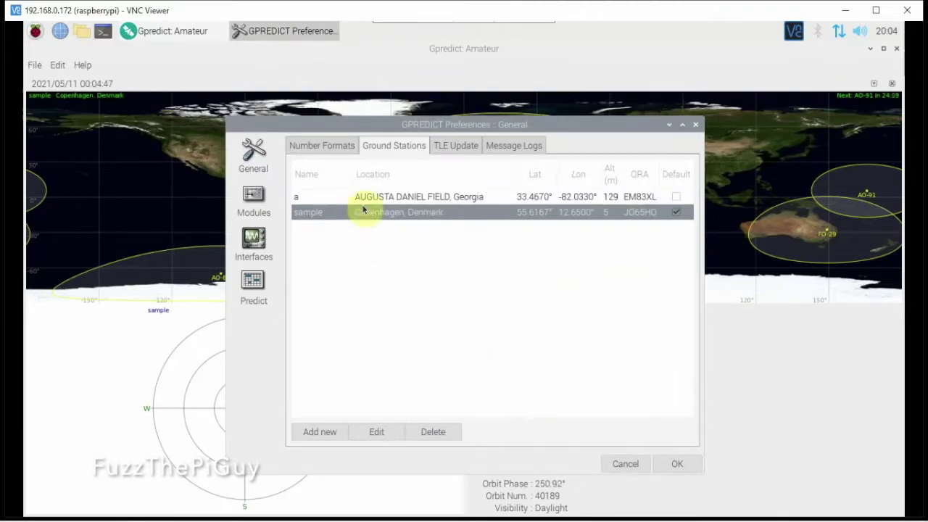
pyautogui.click(377, 198)
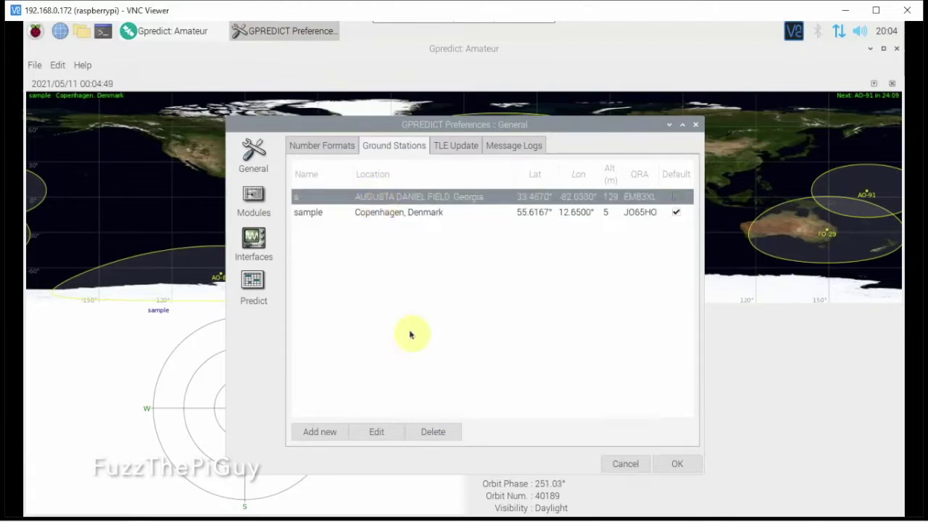
# Step: Save the preferences, close Gpredict, and relaunch it from the Education menu
pyautogui.click(671, 465)
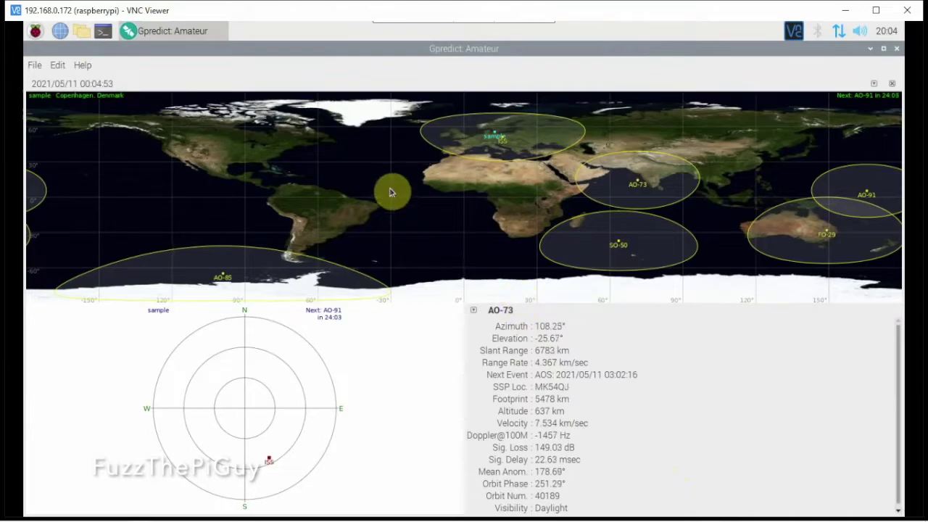
pyautogui.click(899, 50)
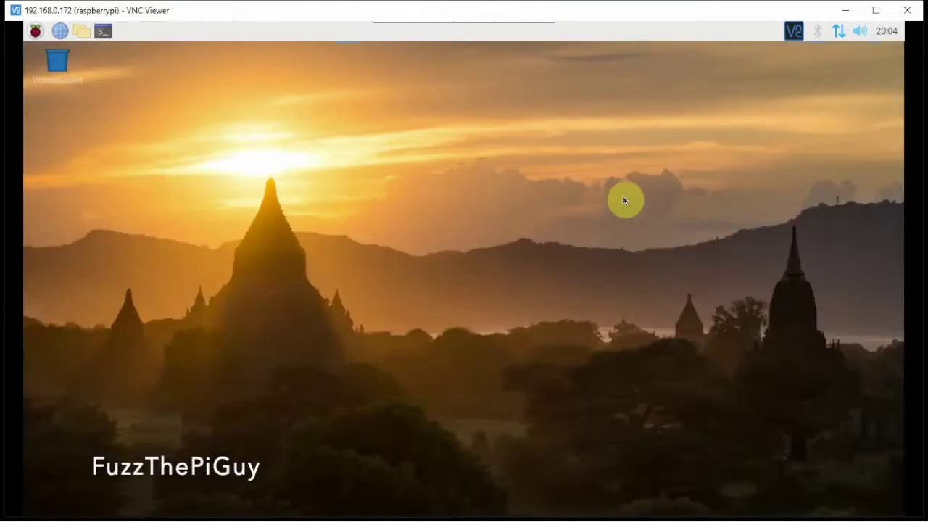
pyautogui.click(35, 30)
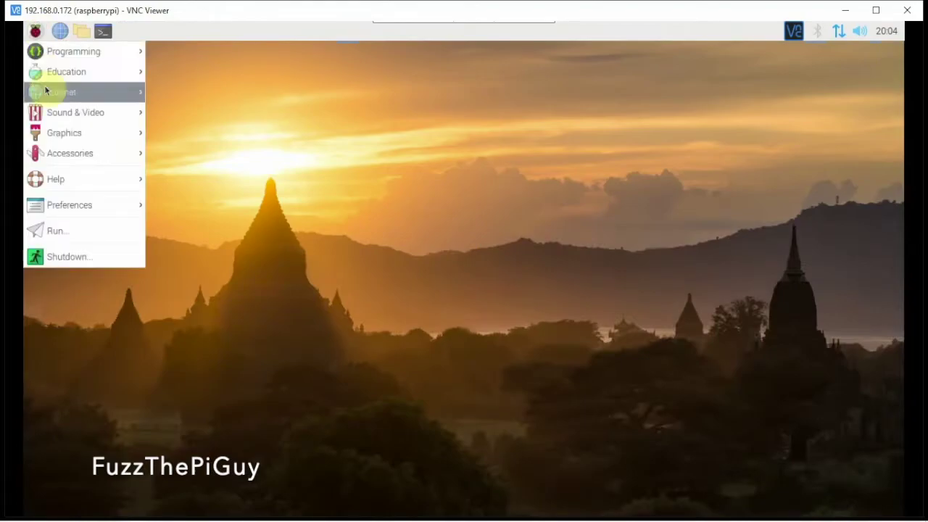
pyautogui.moveTo(72, 71)
pyautogui.click(176, 72)
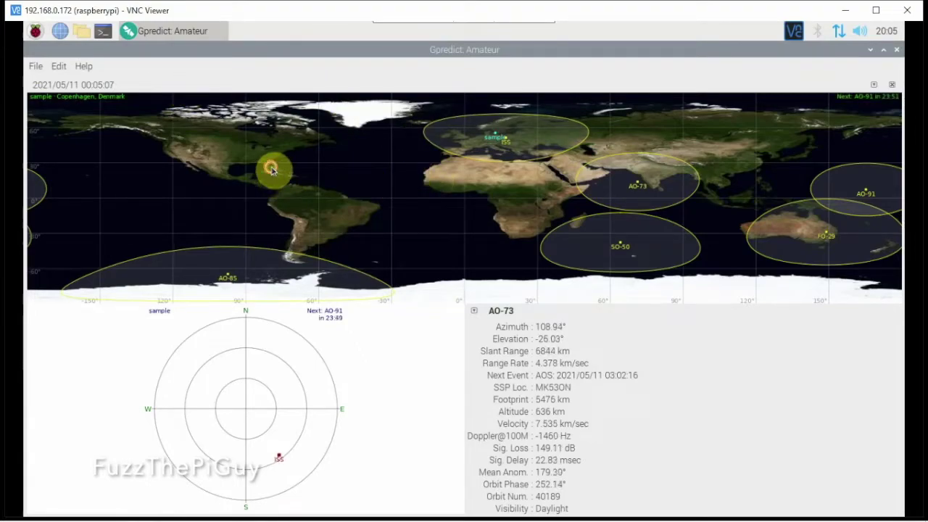
# Step: Review station a's details in Preferences, then update the transponder data
pyautogui.click(59, 66)
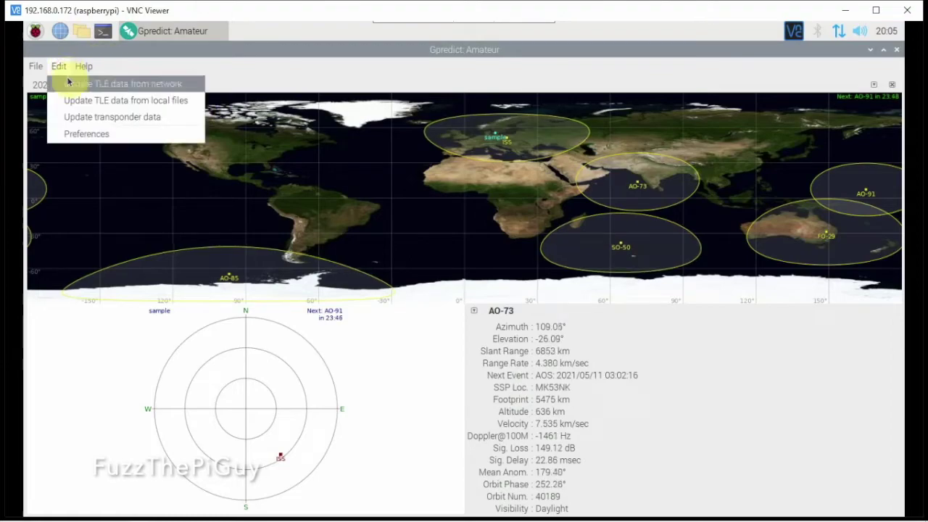
pyautogui.click(65, 135)
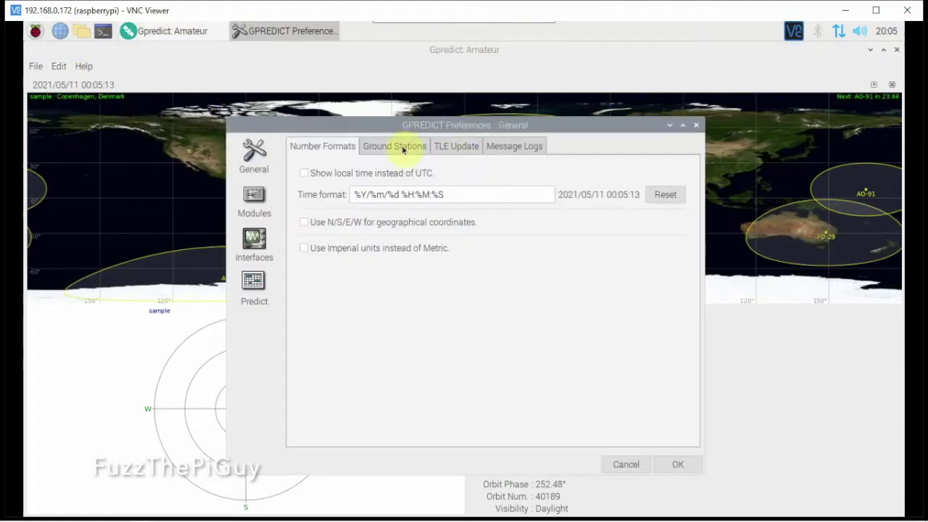
pyautogui.click(399, 148)
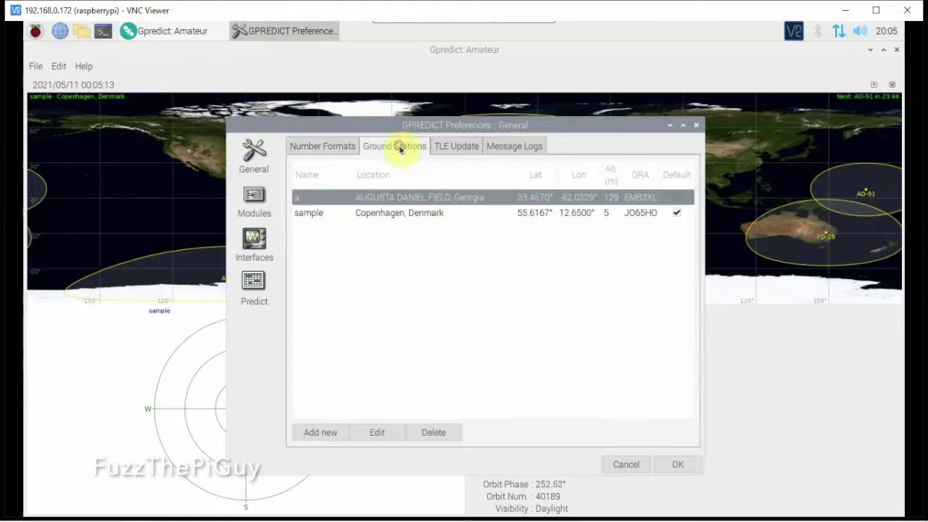
pyautogui.doubleClick(385, 201)
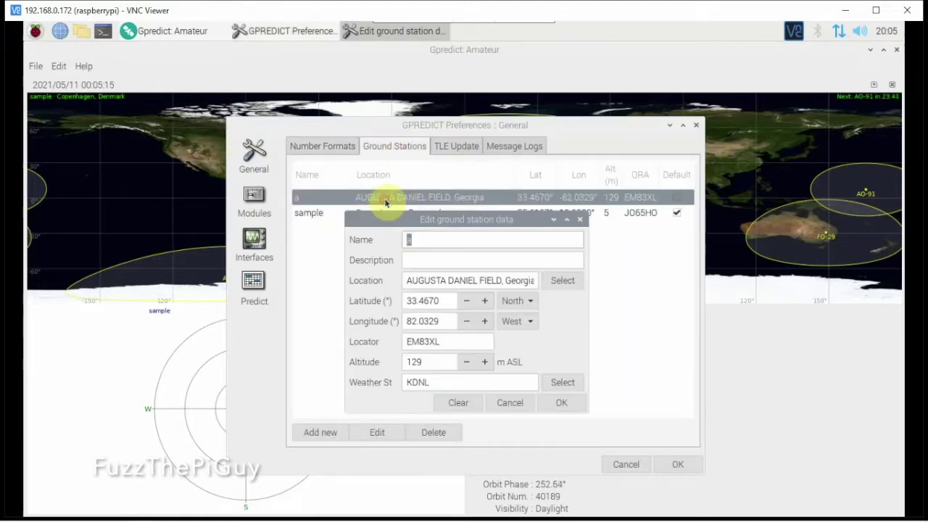
pyautogui.click(541, 404)
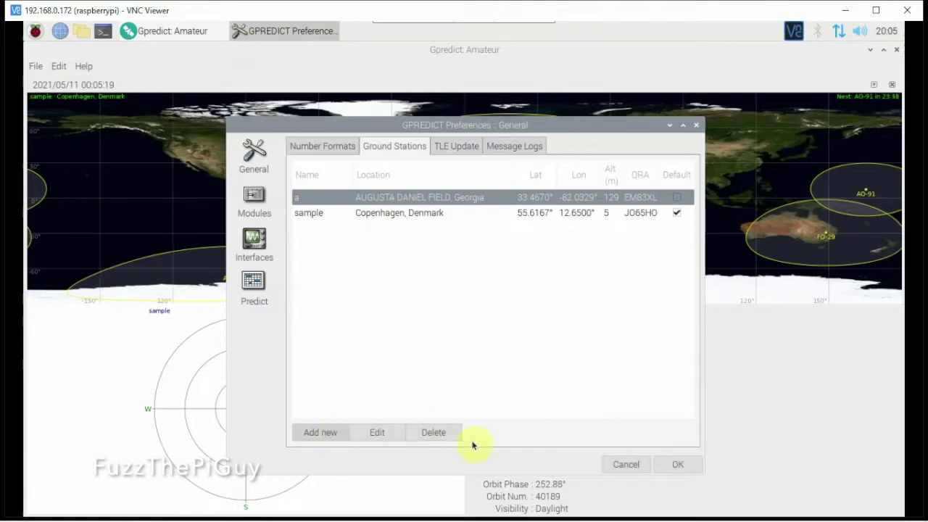
pyautogui.click(675, 468)
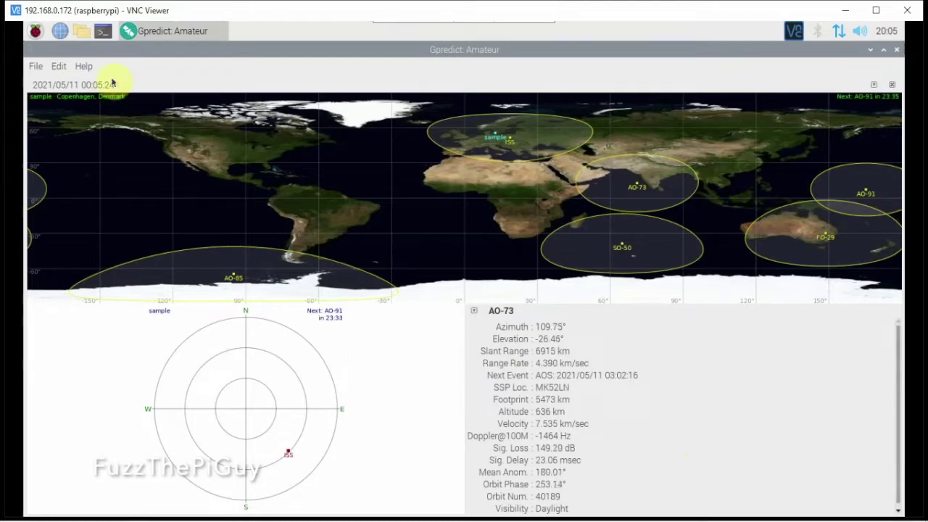
pyautogui.click(58, 67)
pyautogui.click(70, 117)
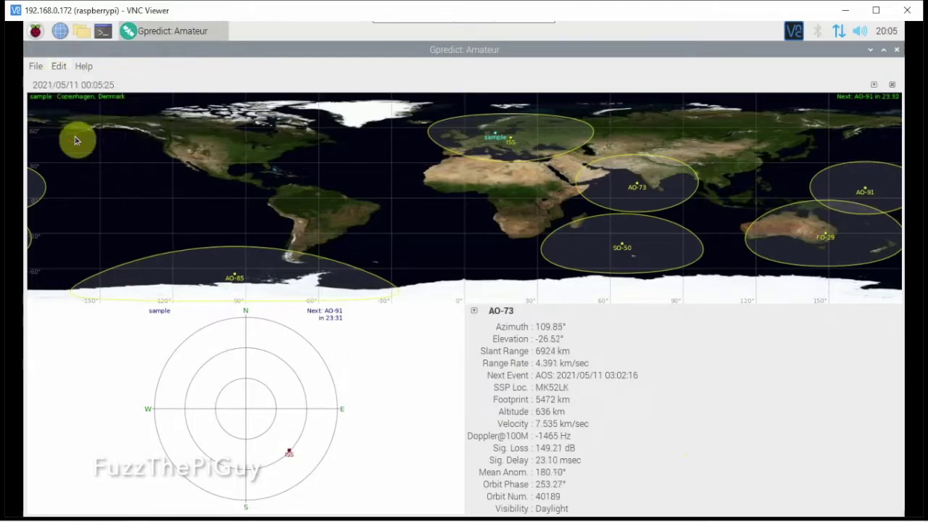
# Step: Tick Default for the Augusta station and save the preferences
pyautogui.click(60, 70)
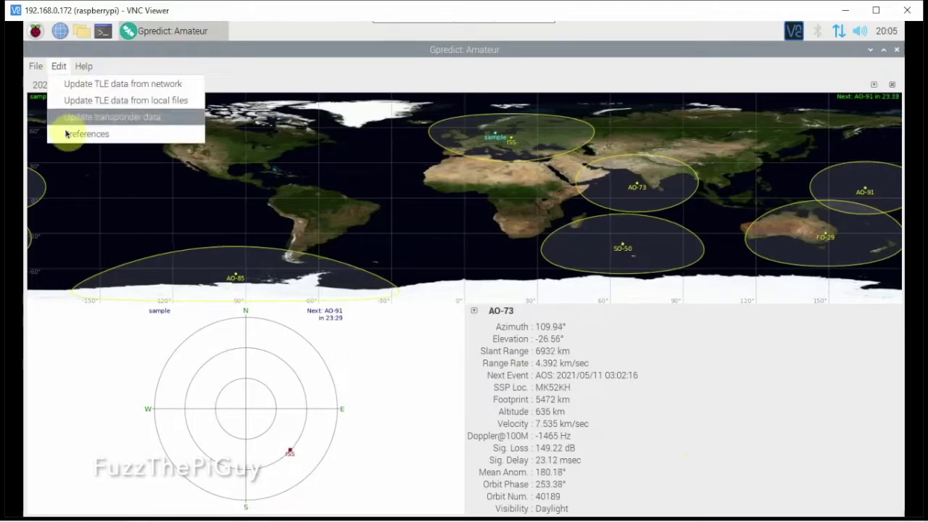
pyautogui.click(175, 139)
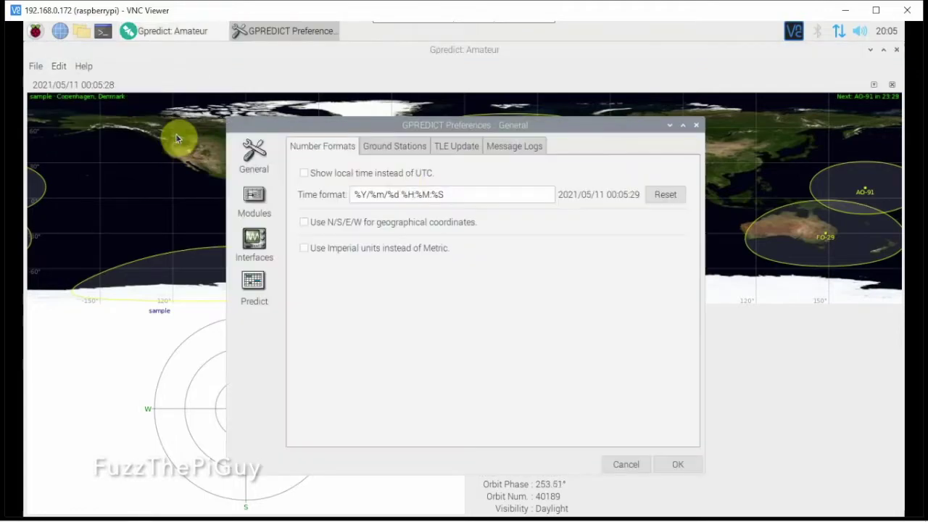
pyautogui.click(406, 147)
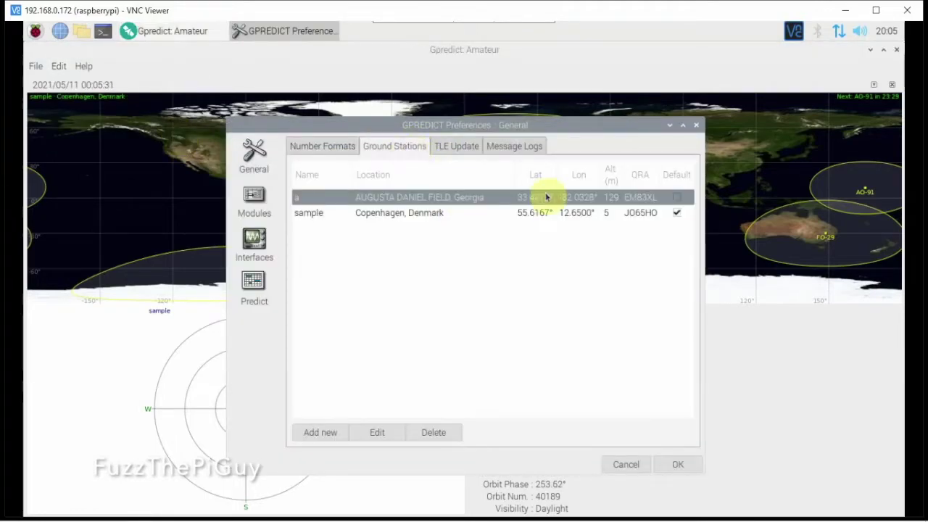
pyautogui.click(677, 198)
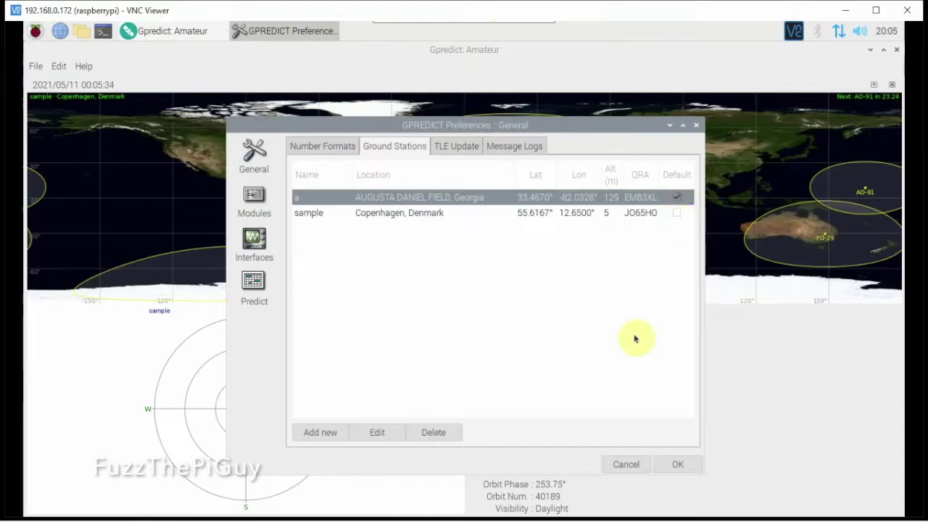
pyautogui.click(671, 464)
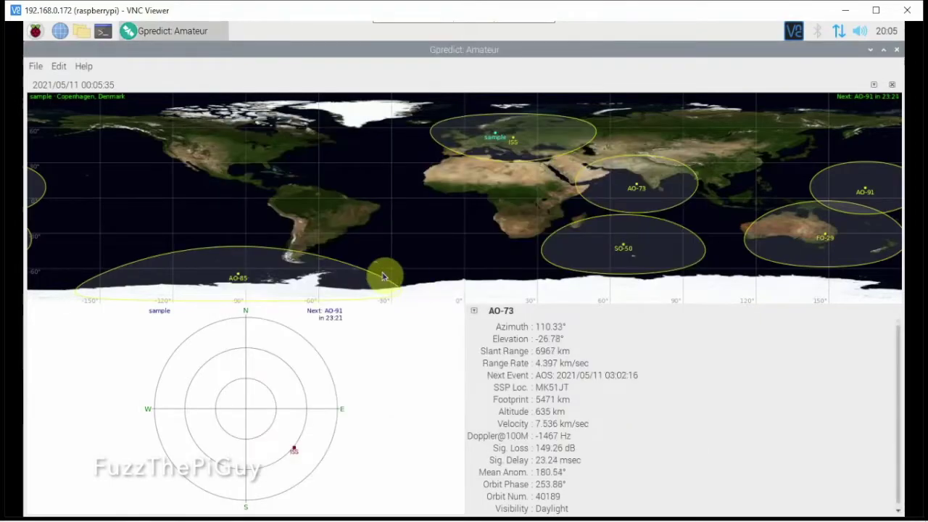
# Step: Close Gpredict and relaunch it from the applications menu
pyautogui.click(897, 50)
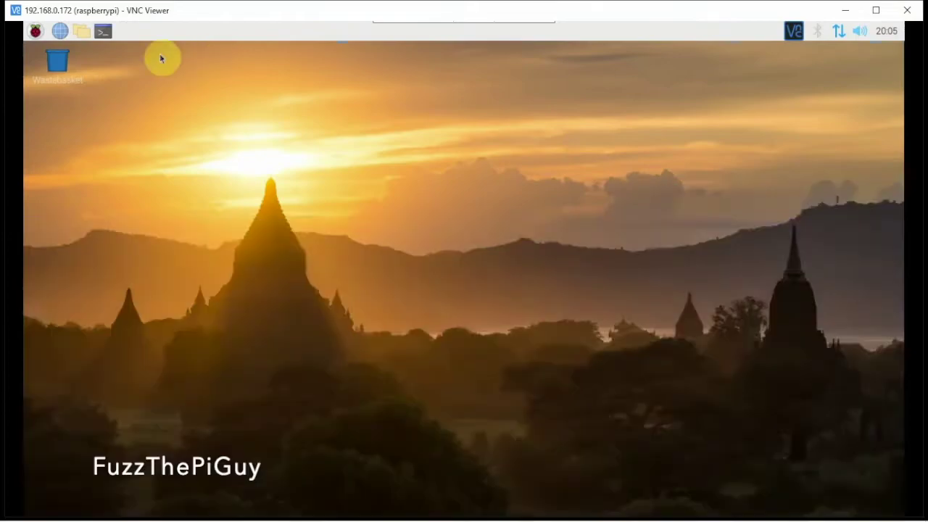
pyautogui.click(35, 31)
pyautogui.click(190, 74)
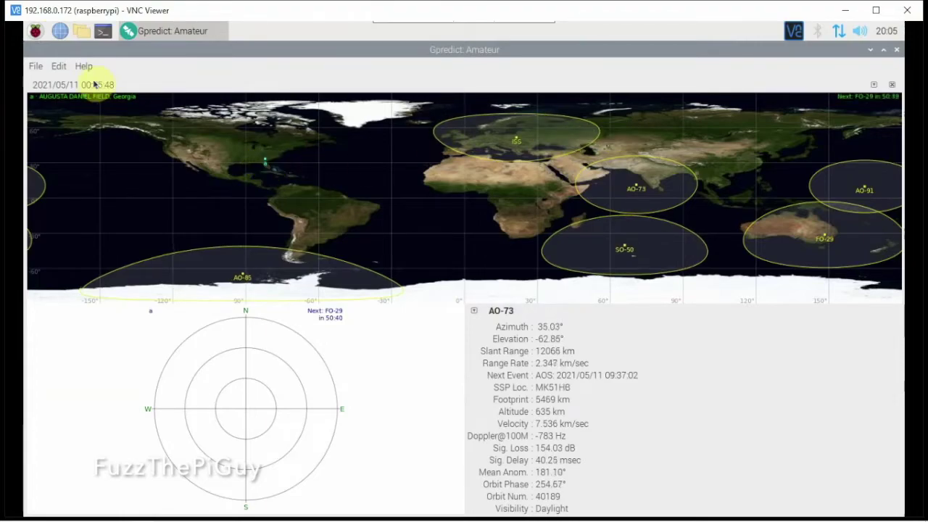
# Step: Open Preferences and keep the TLE Update age check at Weekly
pyautogui.click(54, 68)
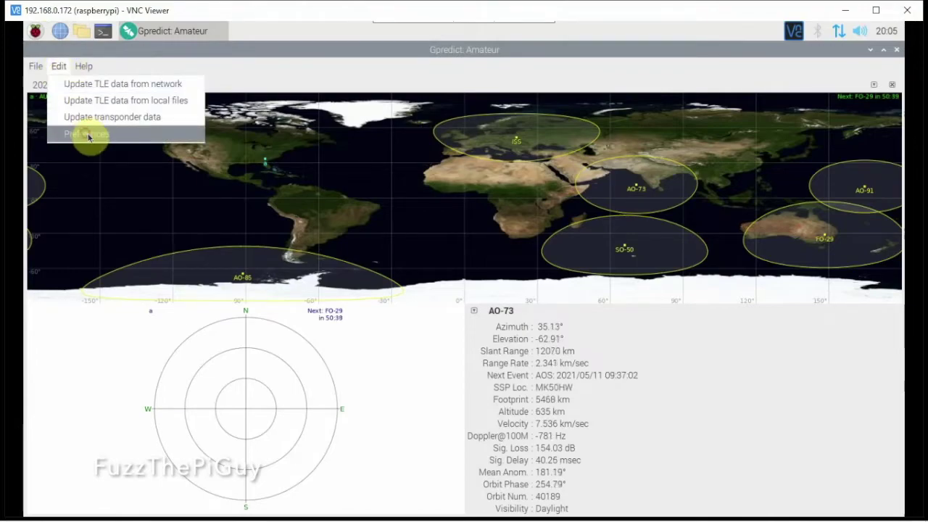
pyautogui.click(174, 136)
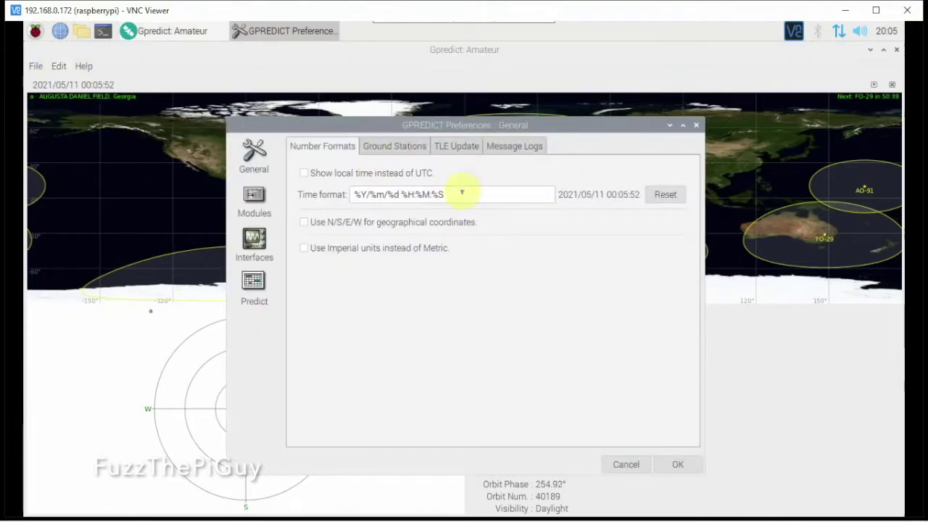
pyautogui.click(456, 145)
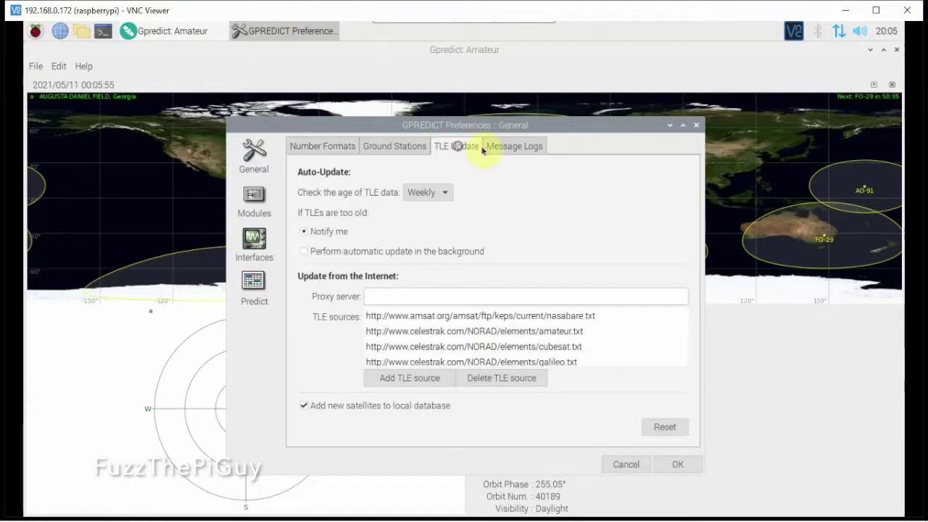
pyautogui.click(440, 195)
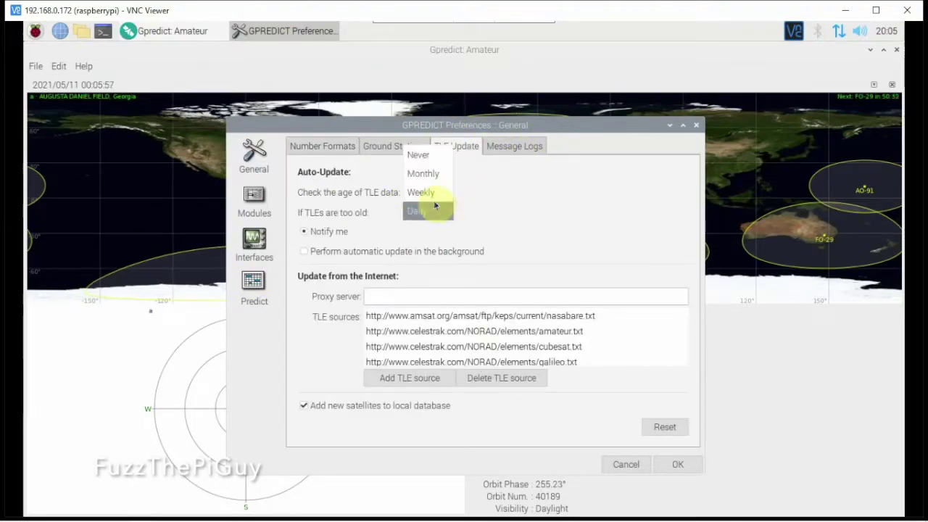
pyautogui.click(491, 193)
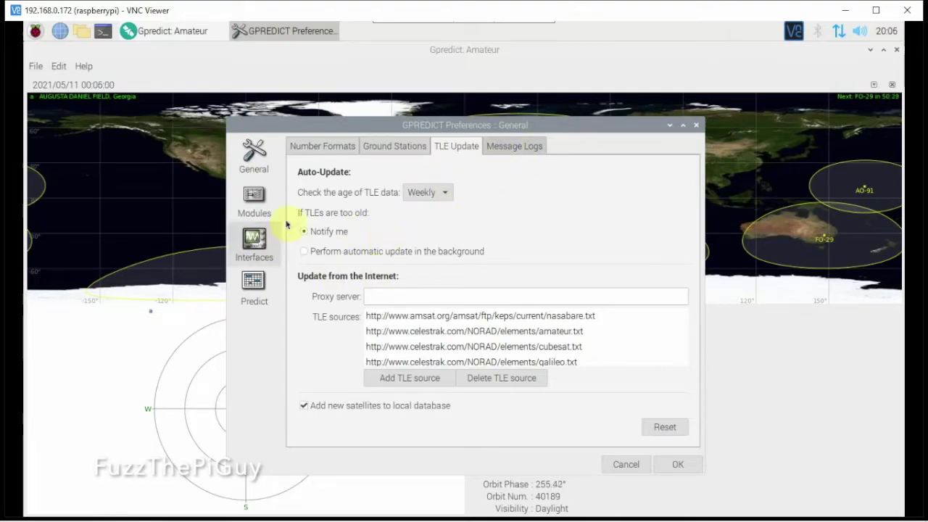
# Step: Look through the Number Formats, Interfaces and Predict settings, ending on Modules
pyautogui.click(333, 146)
pyautogui.click(268, 232)
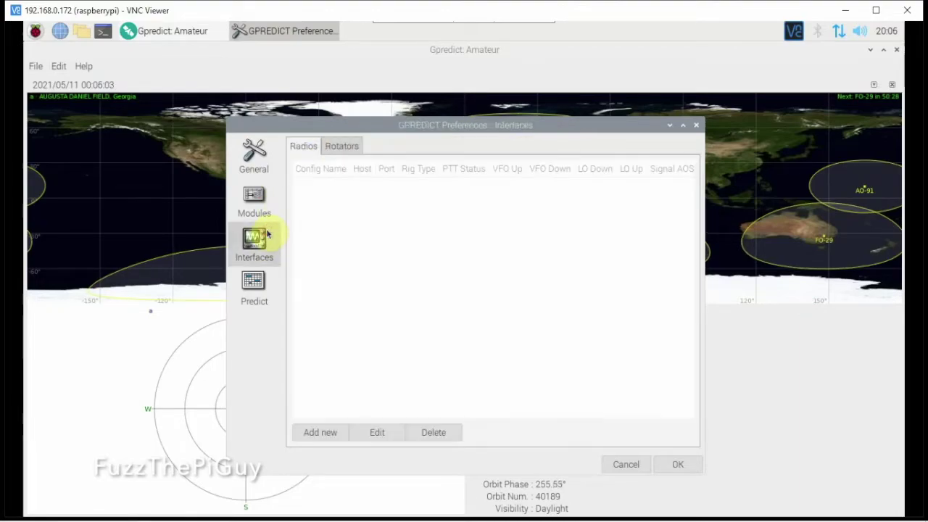
pyautogui.click(254, 287)
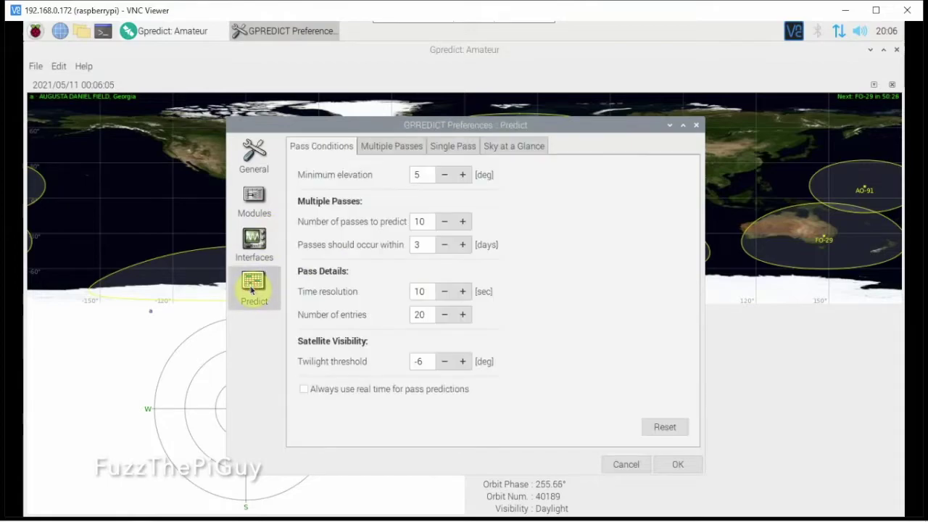
pyautogui.click(258, 241)
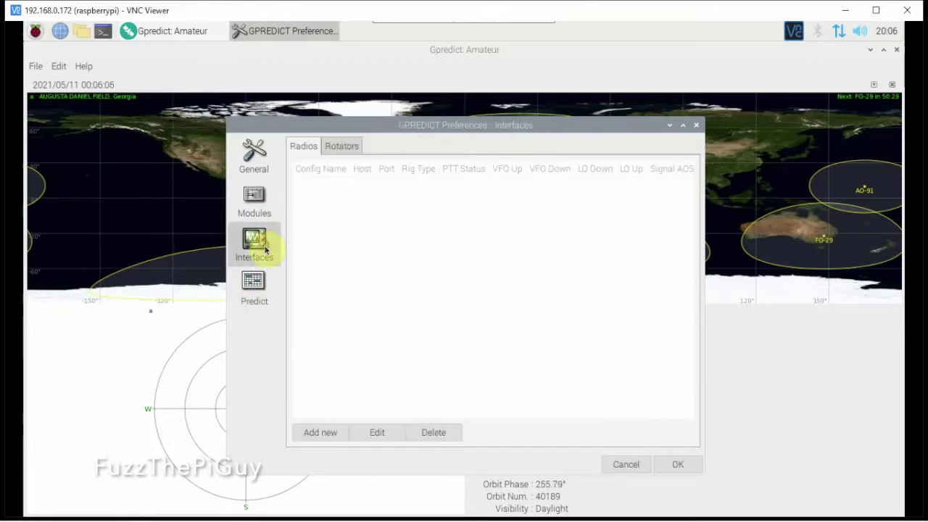
pyautogui.click(260, 208)
# Step: Pick All views (wide) from the Select layout list and save Preferences with OK
pyautogui.click(398, 174)
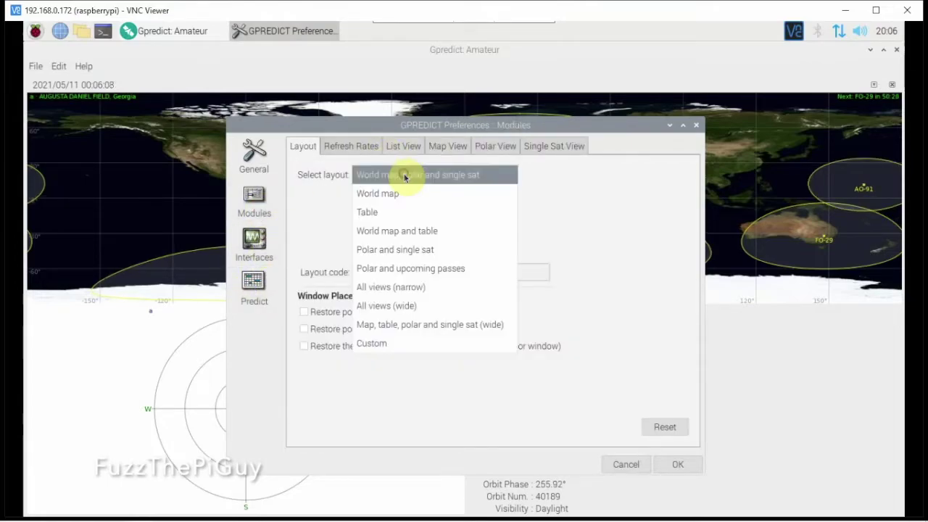
pyautogui.click(397, 310)
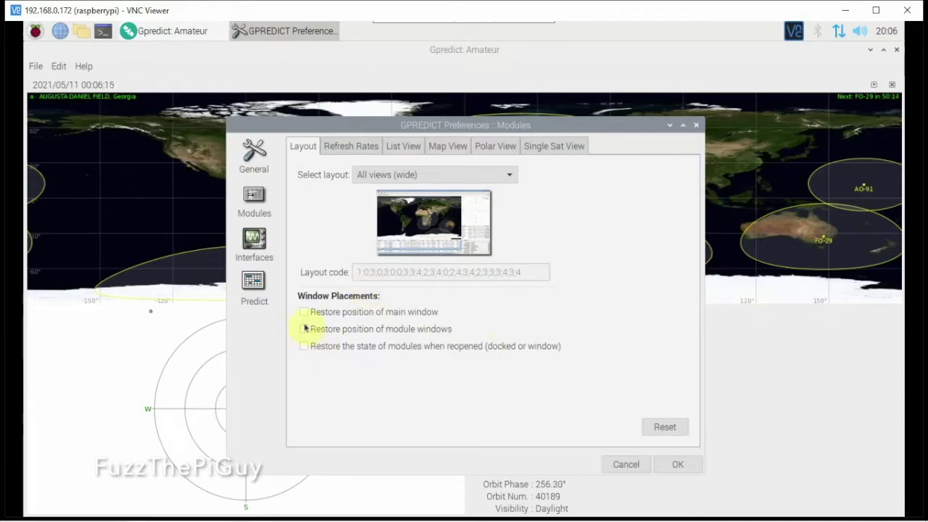
pyautogui.click(389, 176)
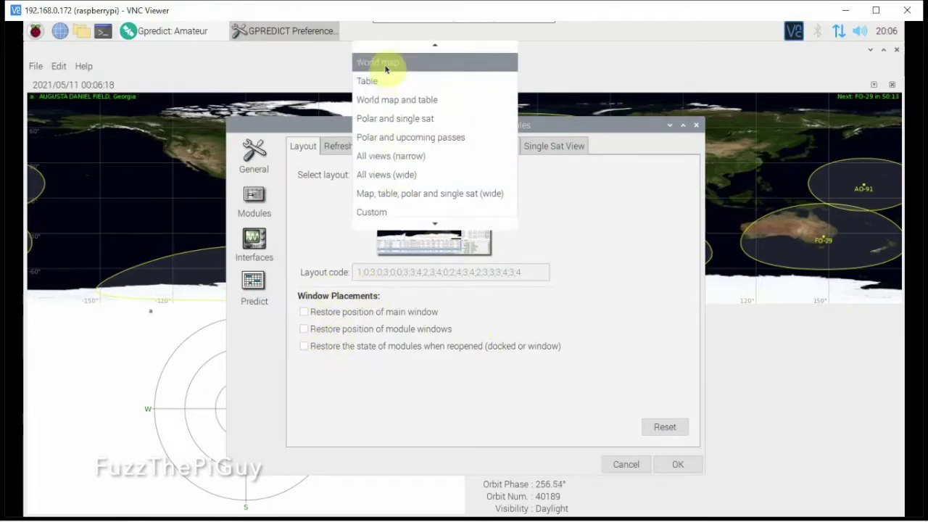
pyautogui.scroll(1, 383, 68)
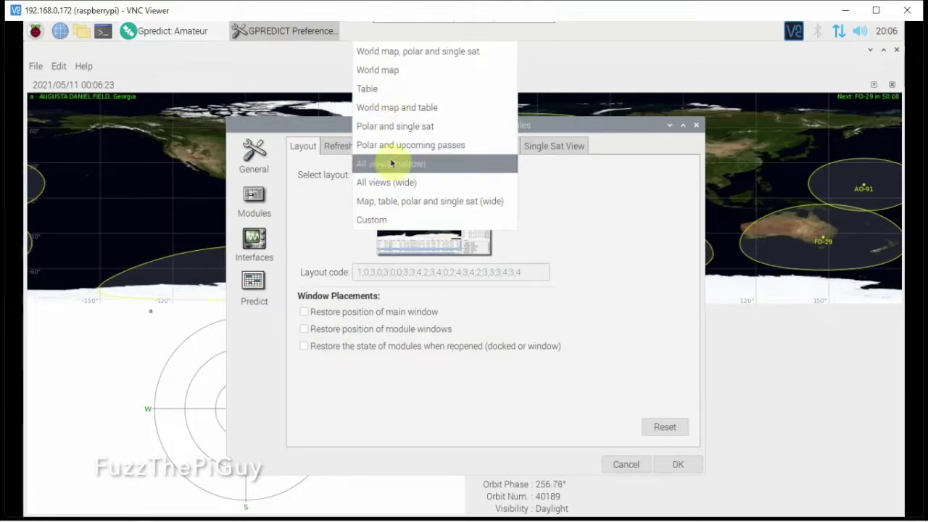
pyautogui.click(396, 190)
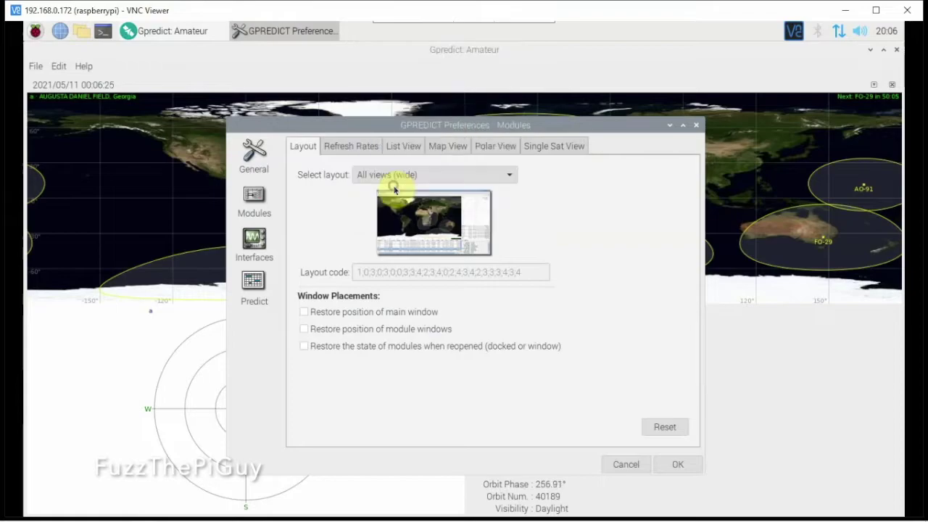
pyautogui.click(681, 468)
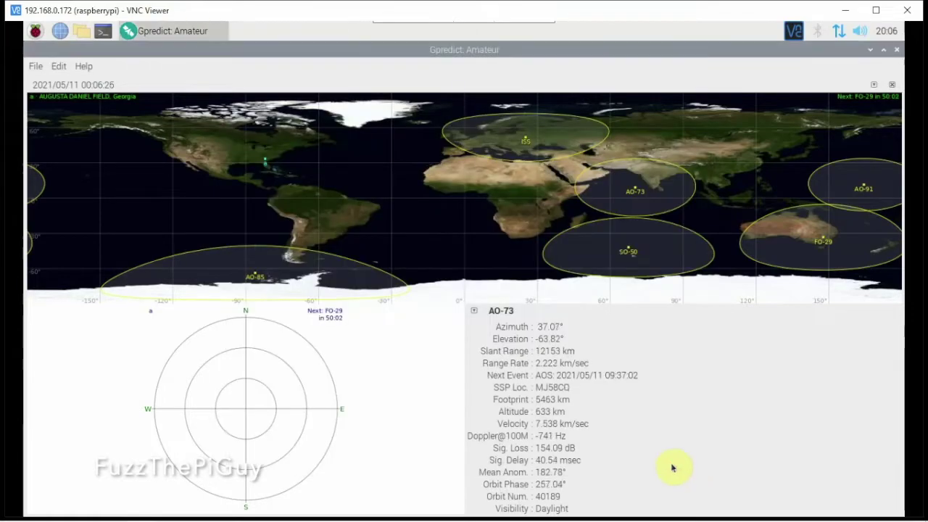
# Step: Close and relaunch Gpredict so the All views (wide) layout appears
pyautogui.click(896, 50)
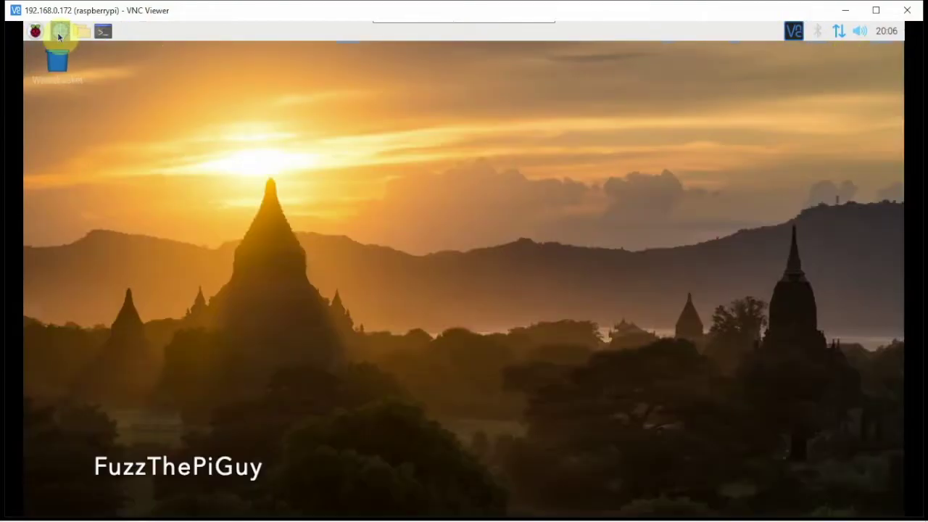
pyautogui.click(34, 32)
pyautogui.moveTo(58, 71)
pyautogui.click(166, 74)
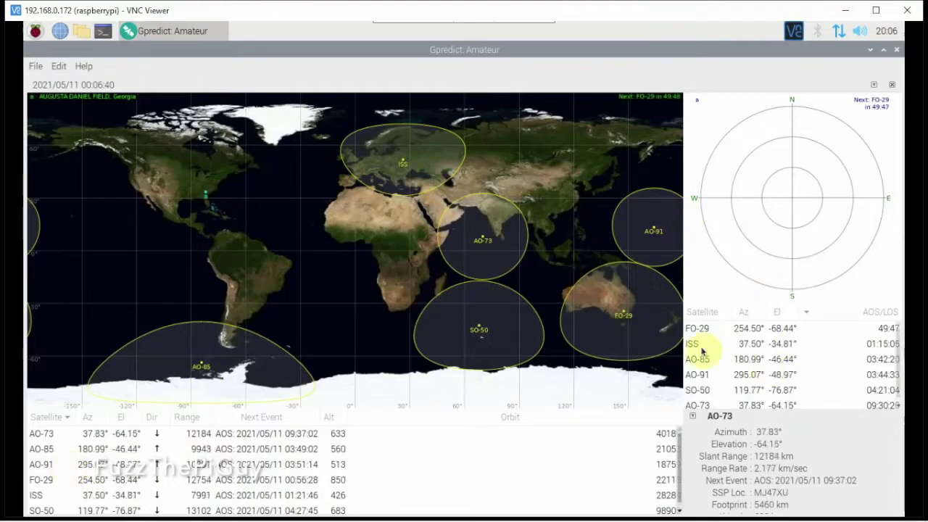
# Step: Choose Configure from the Amateur module's menu to open Edit module
pyautogui.click(875, 85)
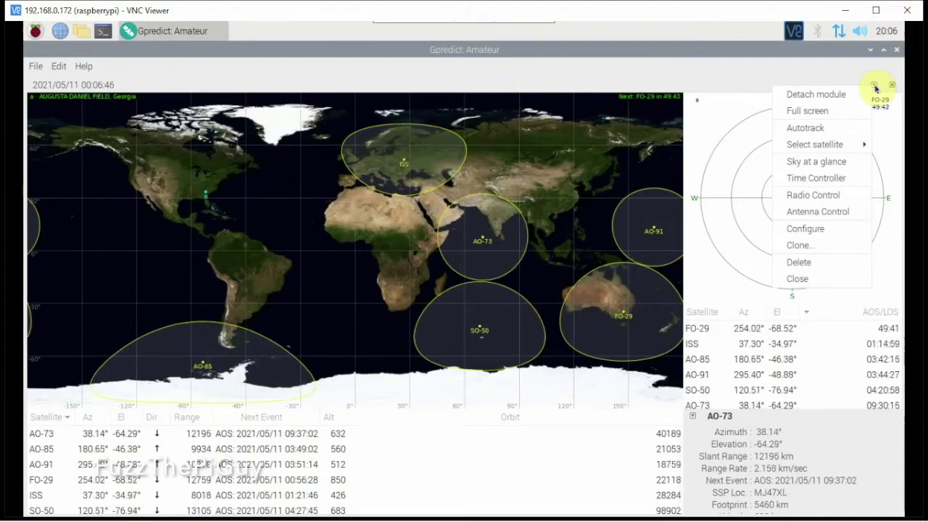
pyautogui.moveTo(822, 144)
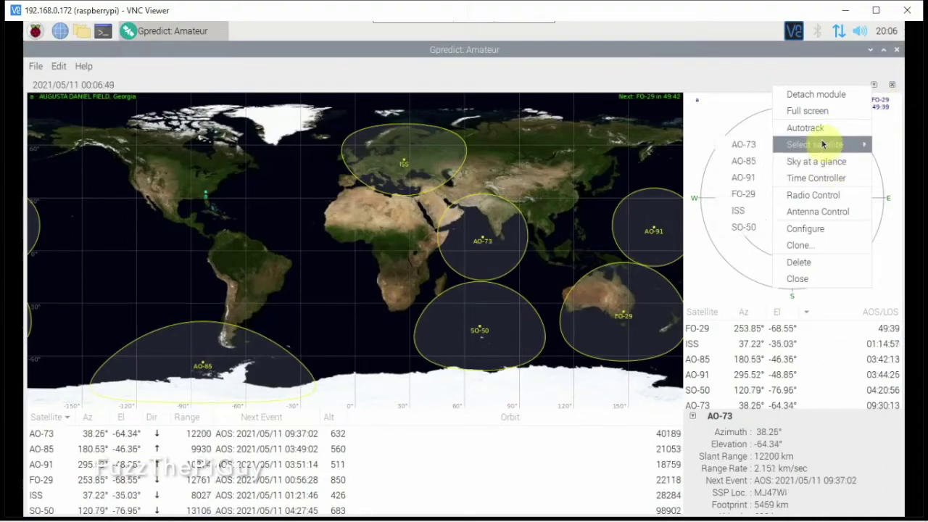
pyautogui.click(820, 68)
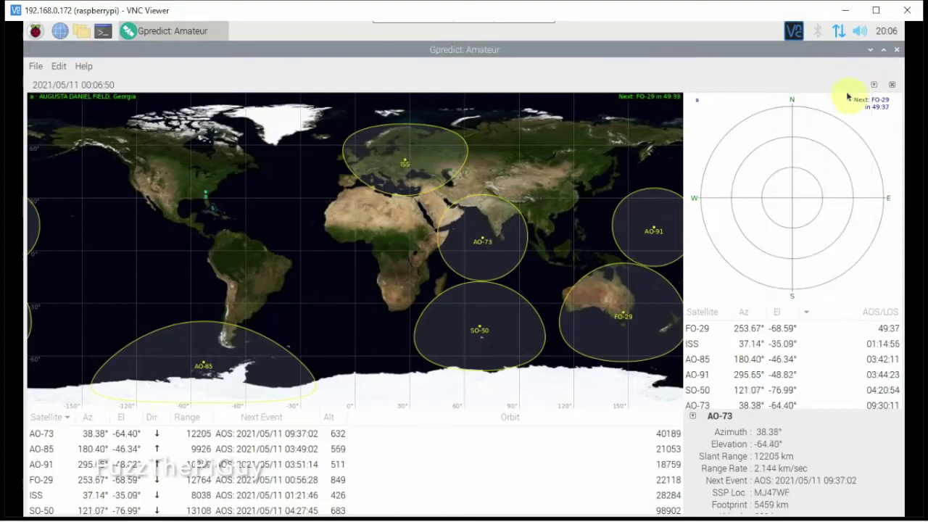
pyautogui.click(873, 84)
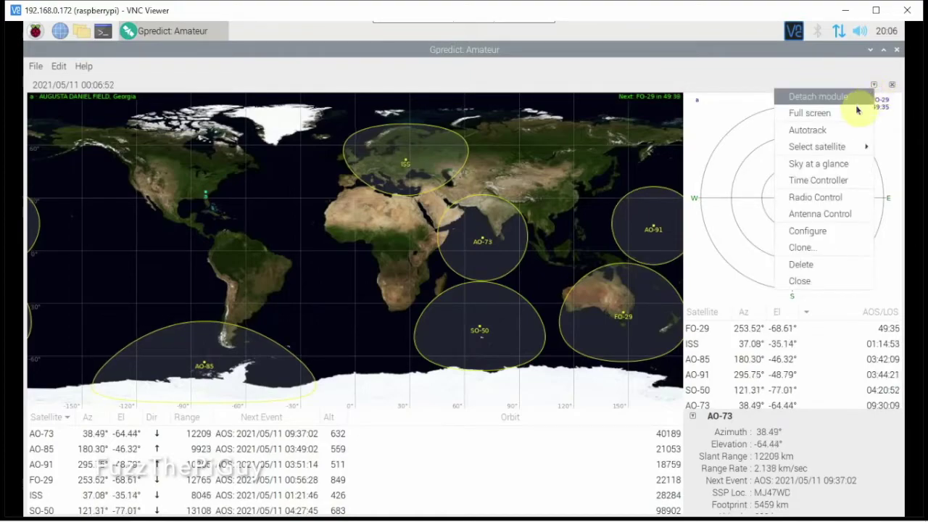
pyautogui.click(829, 232)
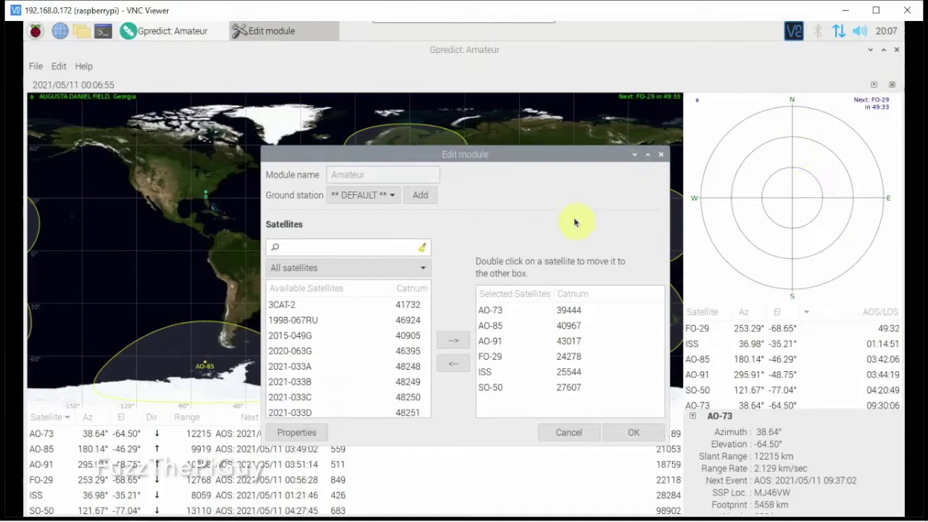
# Step: Cancel and reopen the Amateur module's Edit module dialog
pyautogui.click(575, 437)
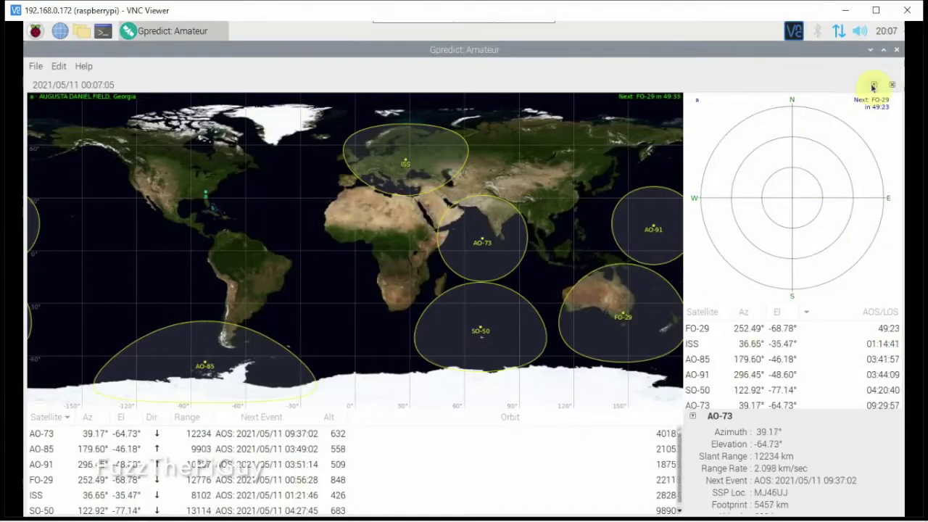
pyautogui.click(874, 85)
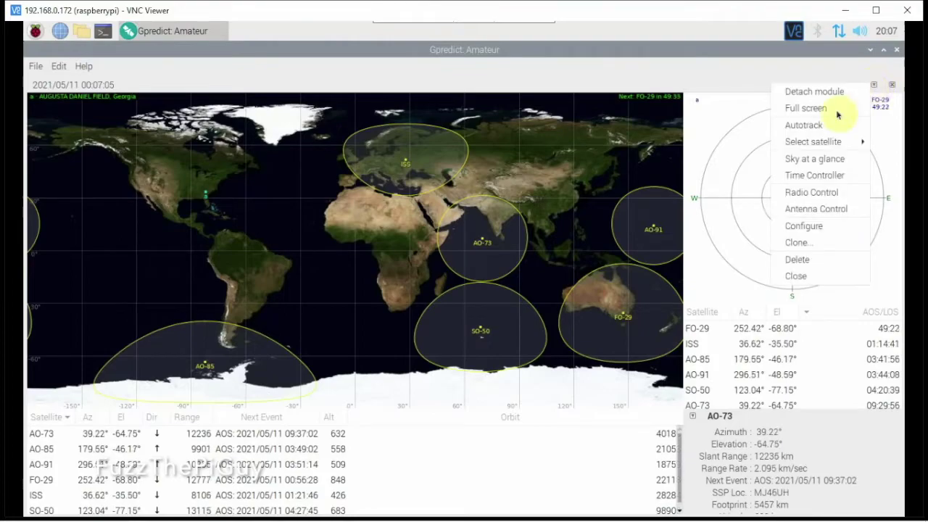
pyautogui.click(808, 226)
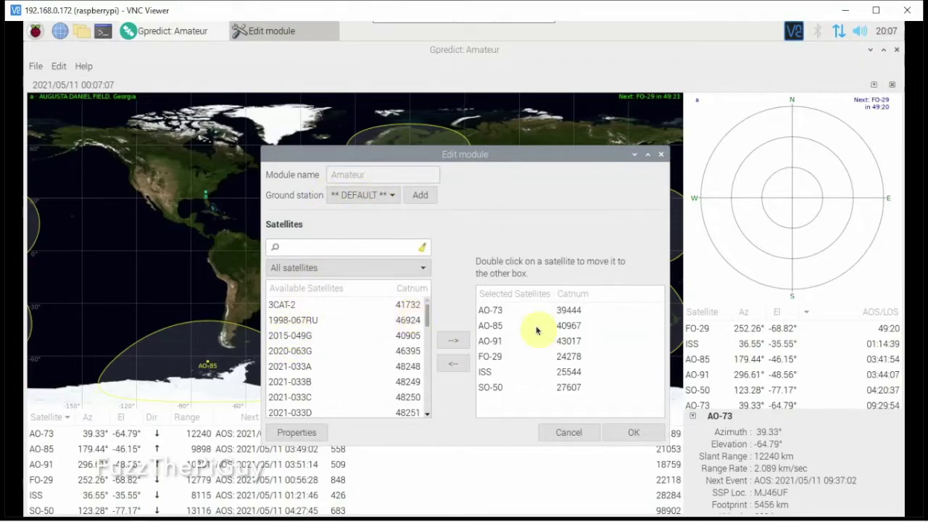
# Step: Search for 'noaa15' and add NOAA 15 to the module's satellites
pyautogui.click(357, 247)
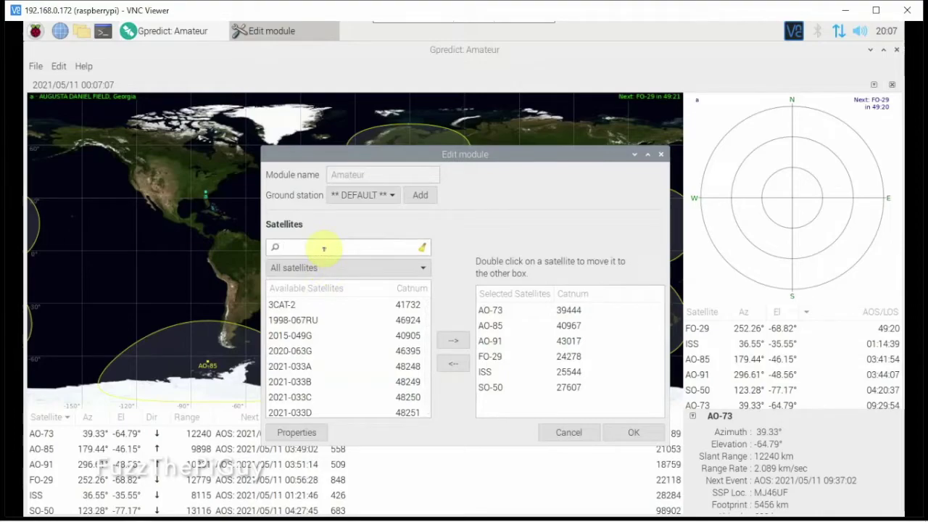
pyautogui.write('no')
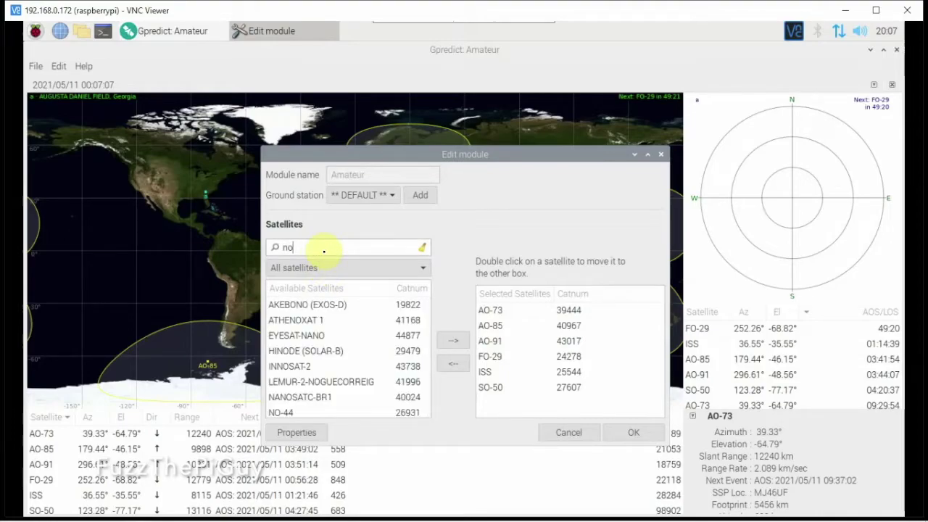
pyautogui.write('aa')
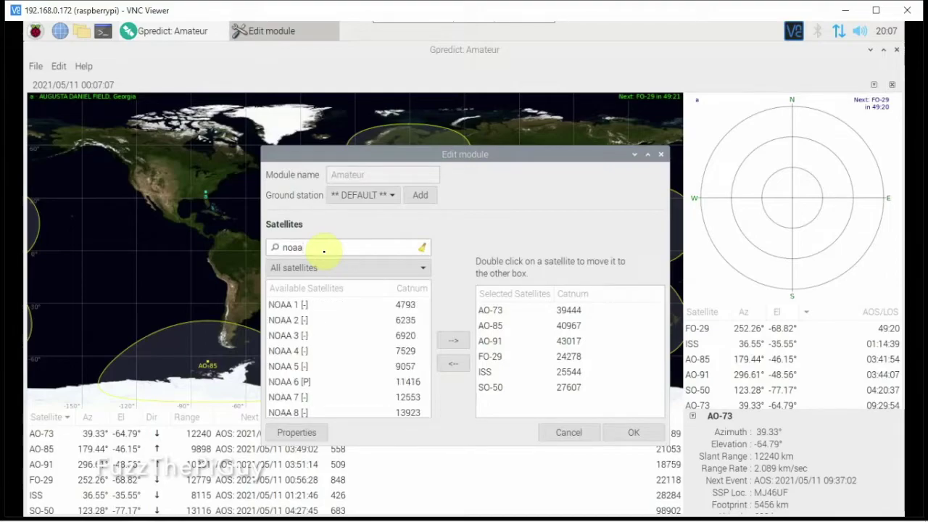
pyautogui.write('1')
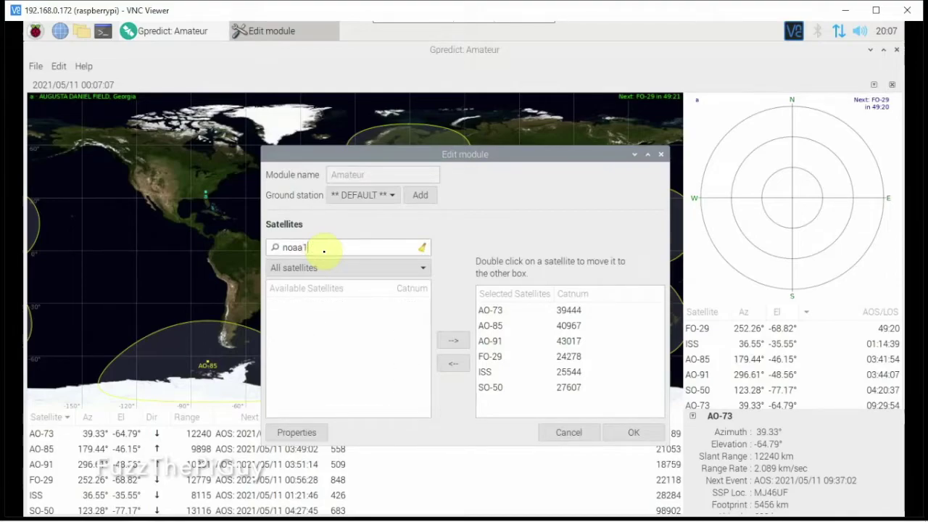
pyautogui.press('BackSpace')
pyautogui.write('15')
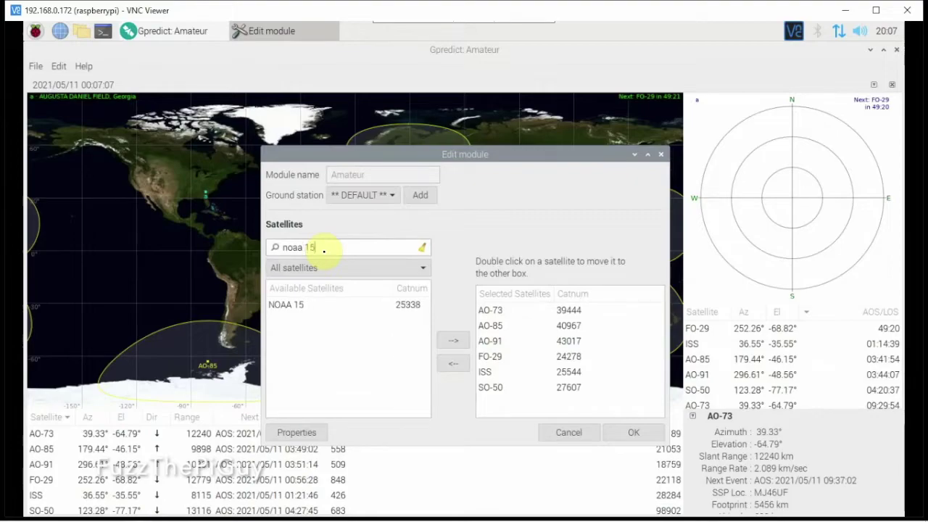
pyautogui.click(292, 305)
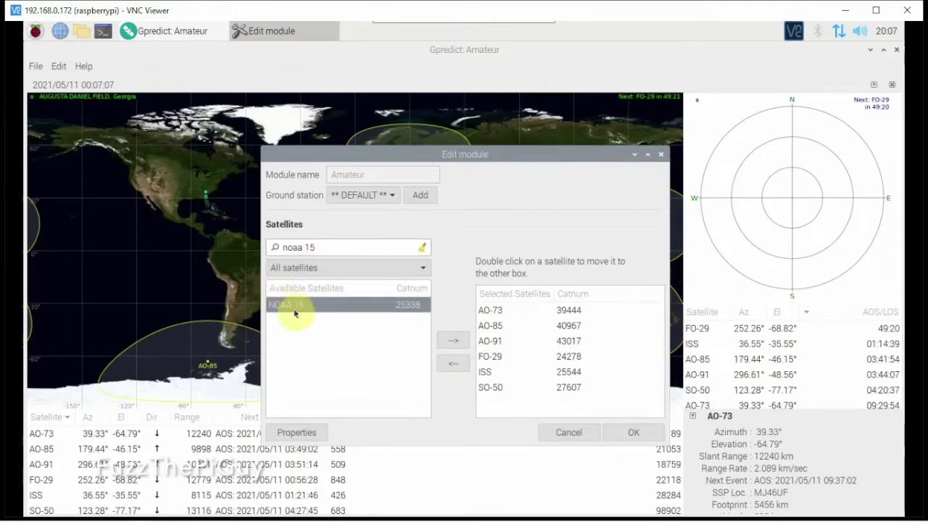
pyautogui.click(459, 344)
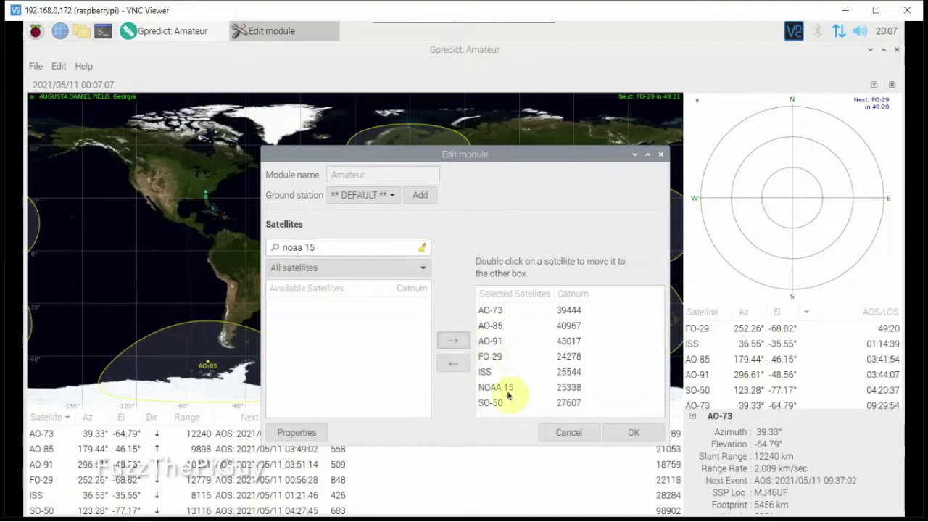
# Step: Change the search to find and add NOAA 18 and NOAA 17
pyautogui.click(334, 249)
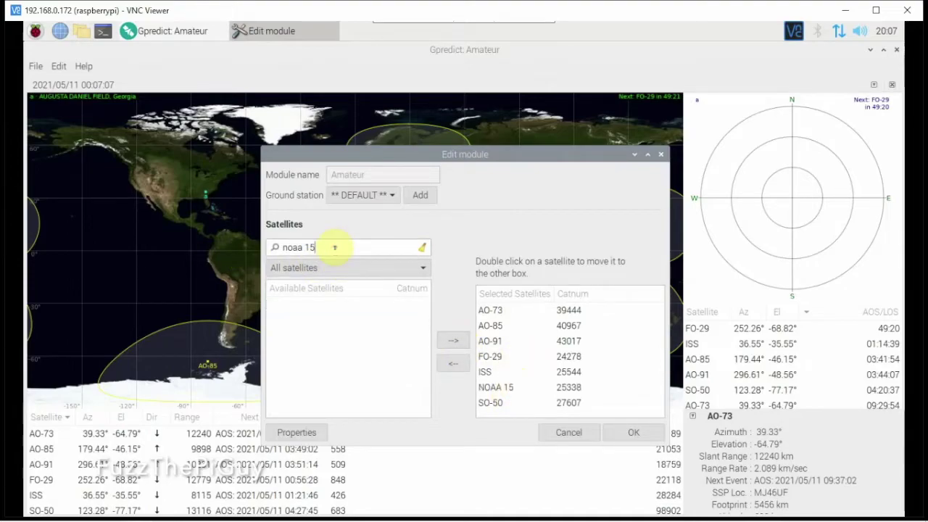
pyautogui.press('BackSpace')
pyautogui.write('8')
pyautogui.click(336, 305)
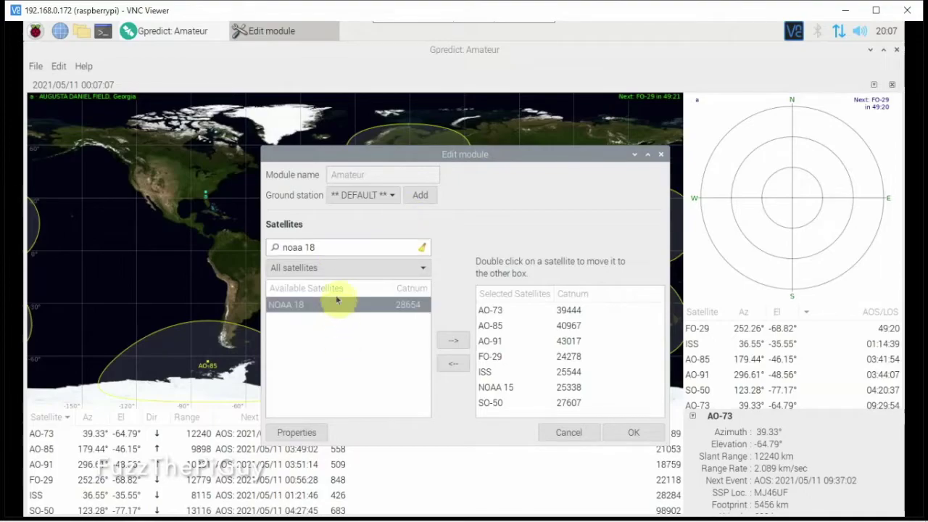
pyautogui.click(453, 340)
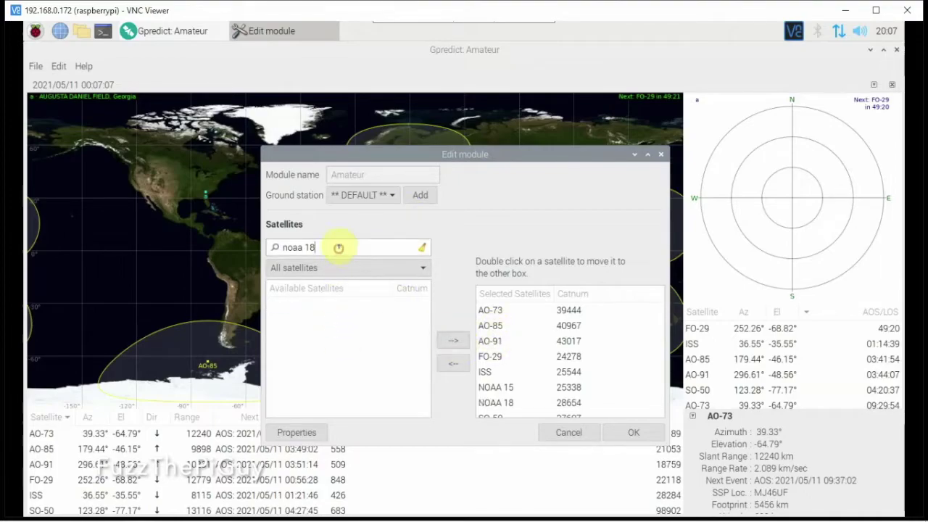
pyautogui.press('BackSpace')
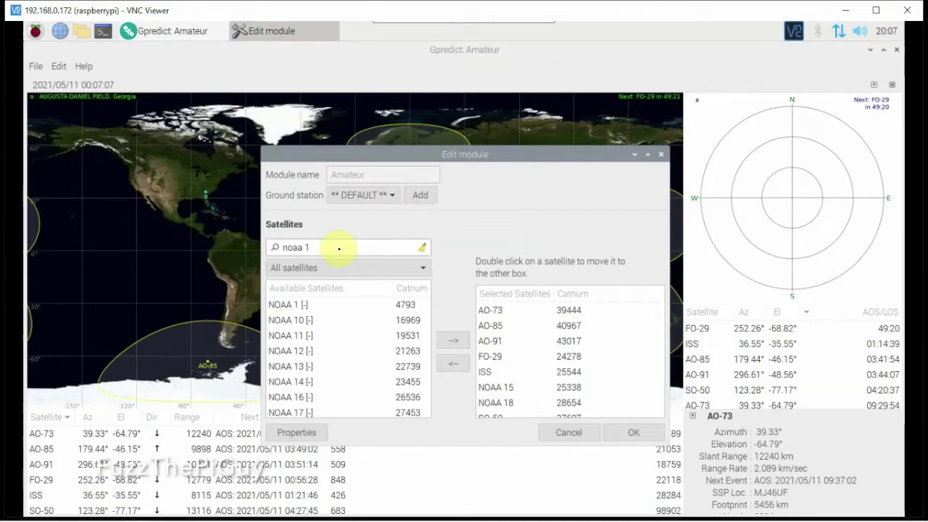
pyautogui.write('7')
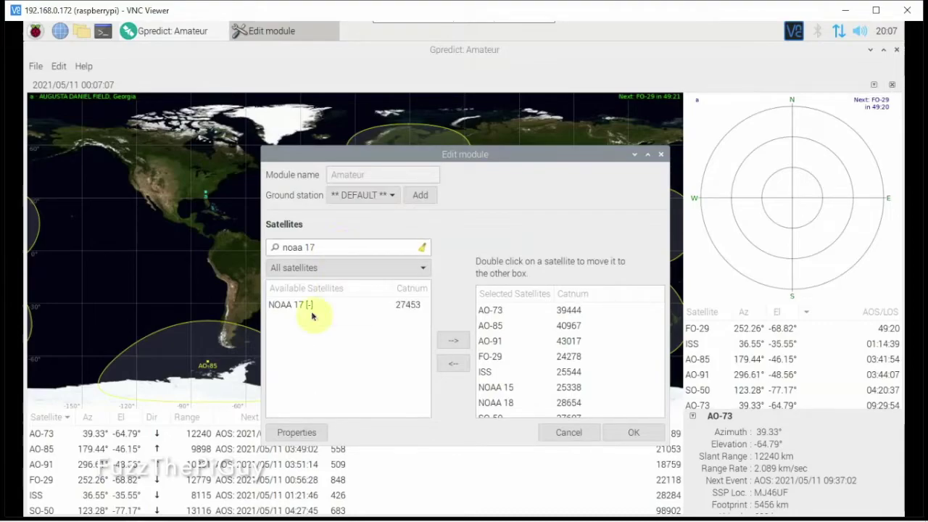
pyautogui.click(304, 309)
pyautogui.click(452, 340)
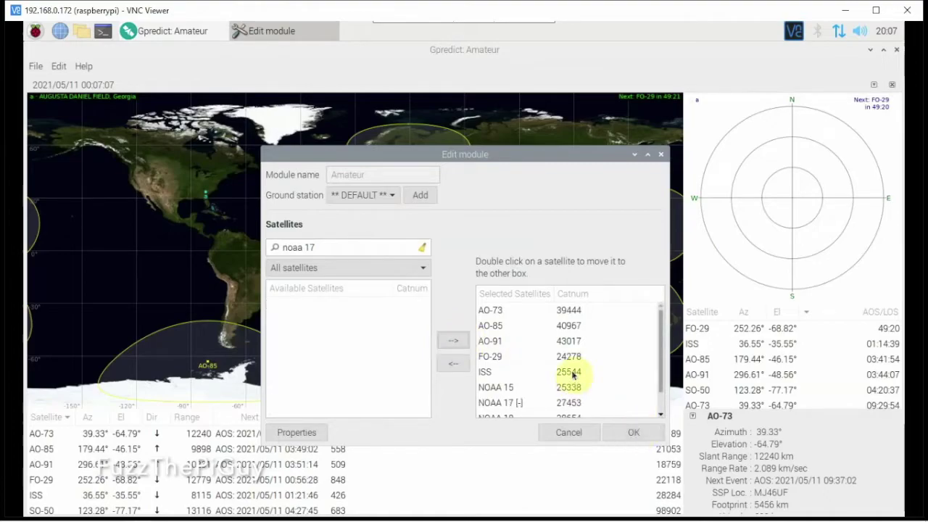
# Step: Remove AO-91 and FO-29 from the module and save with OK
pyautogui.scroll(-2, 576, 375)
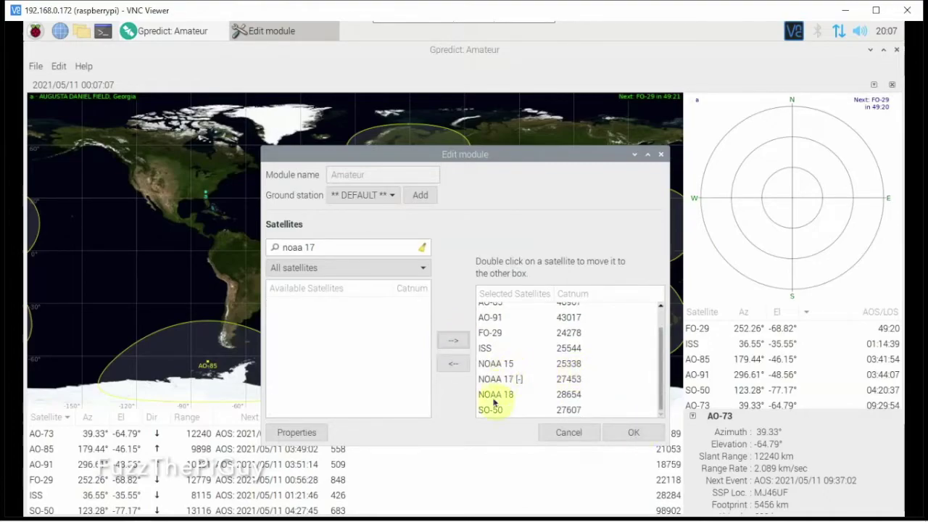
pyautogui.scroll(1, 498, 377)
pyautogui.click(497, 341)
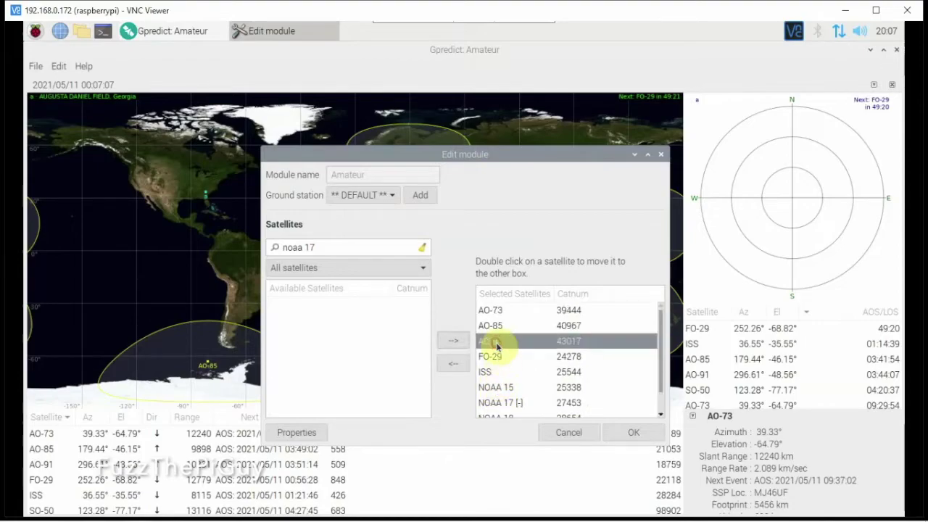
pyautogui.click(448, 364)
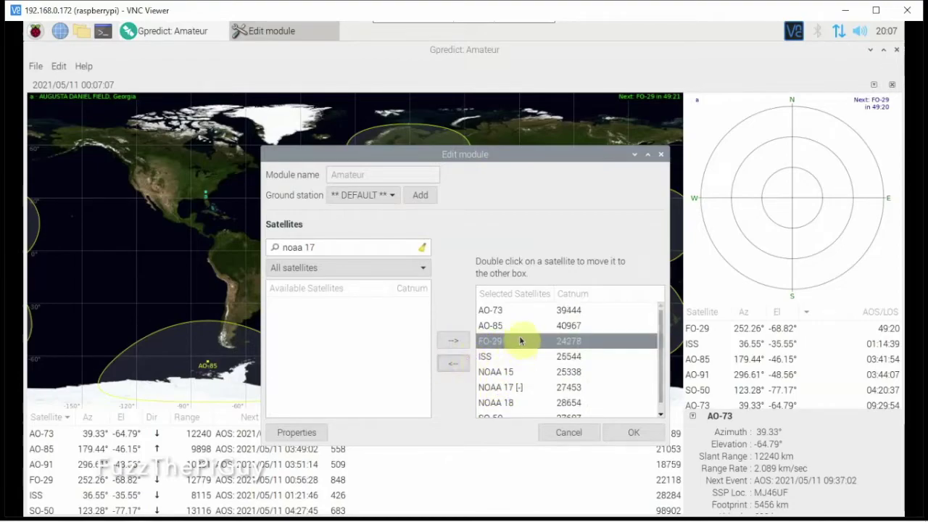
pyautogui.click(449, 367)
pyautogui.click(616, 435)
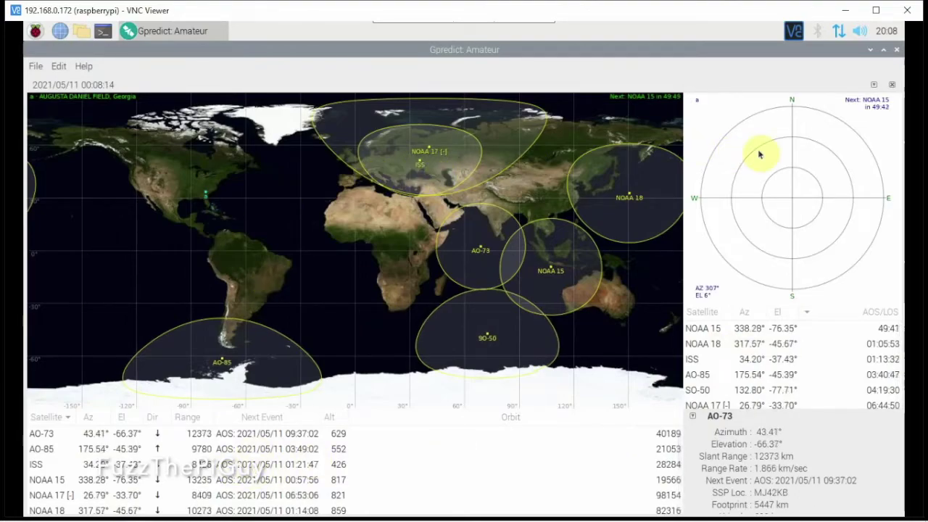
# Step: Choose AO-73 under Select satellite in the Amateur module's menu
pyautogui.click(873, 84)
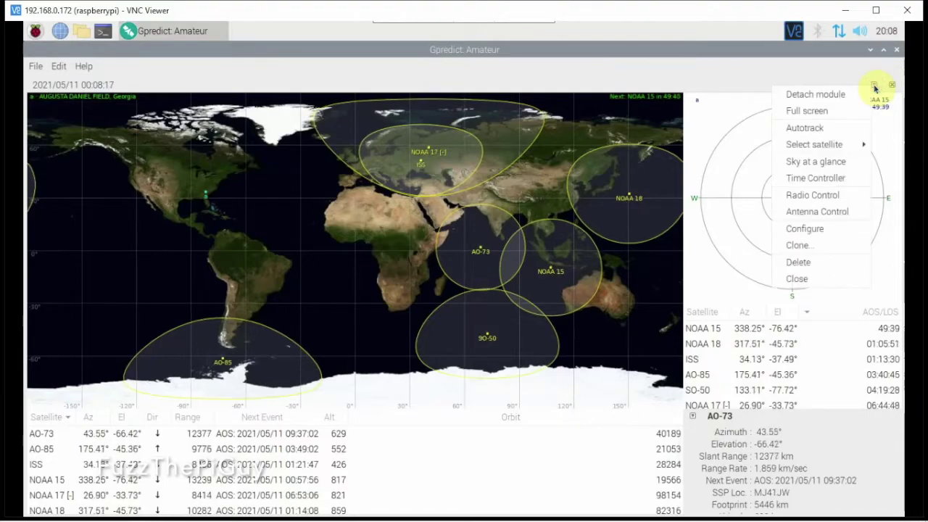
pyautogui.moveTo(810, 148)
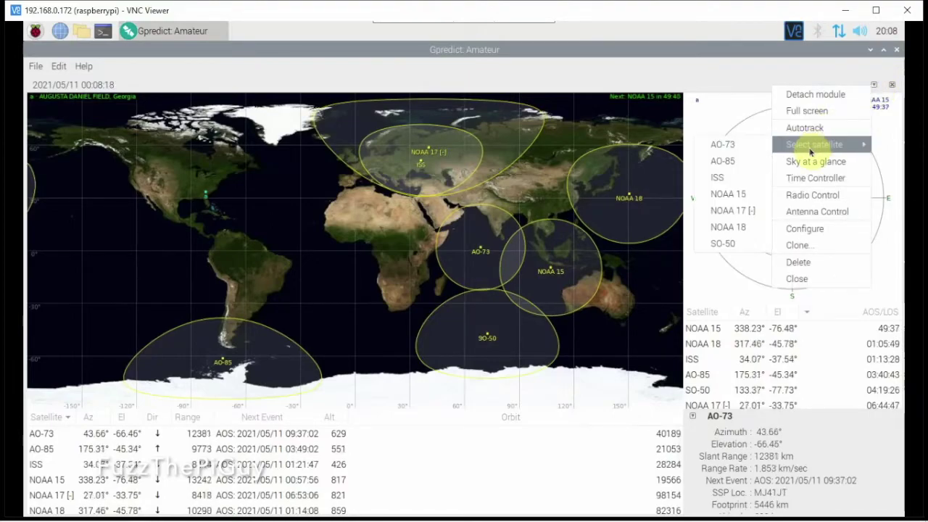
pyautogui.click(737, 145)
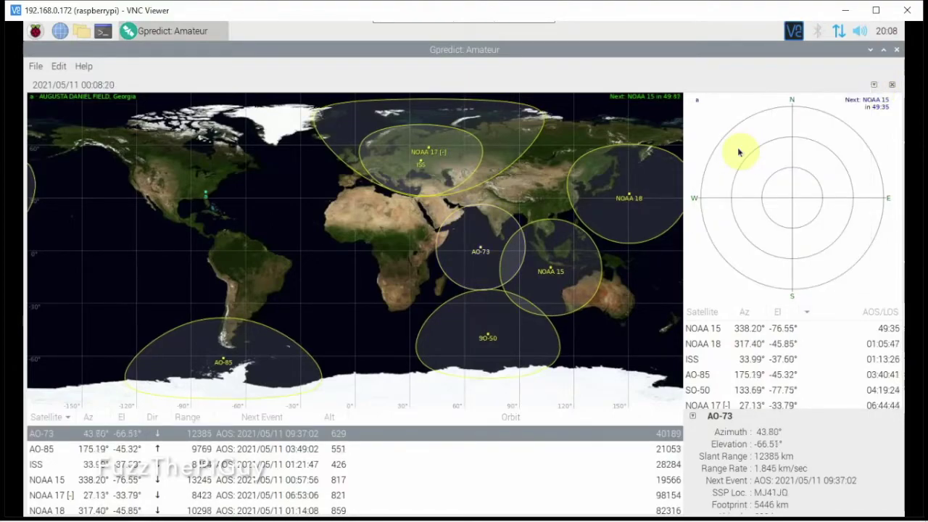
pyautogui.doubleClick(344, 434)
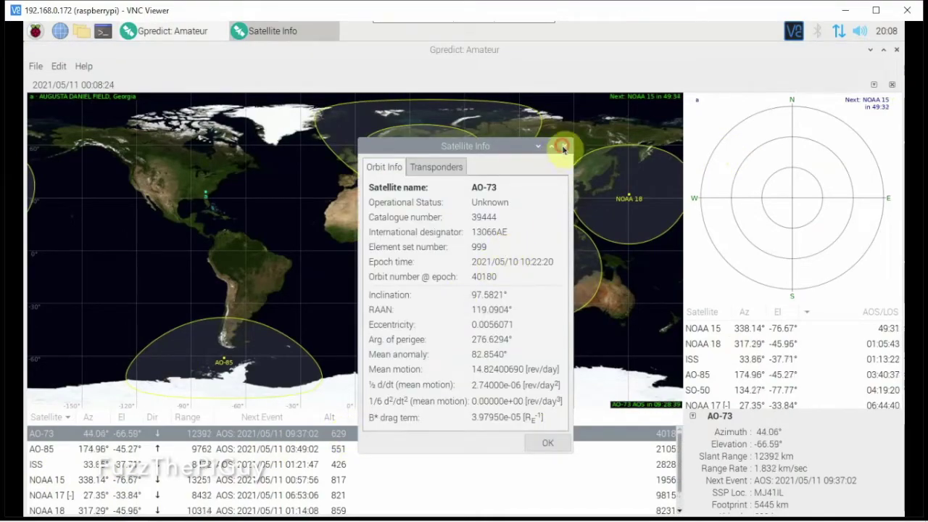
pyautogui.click(565, 146)
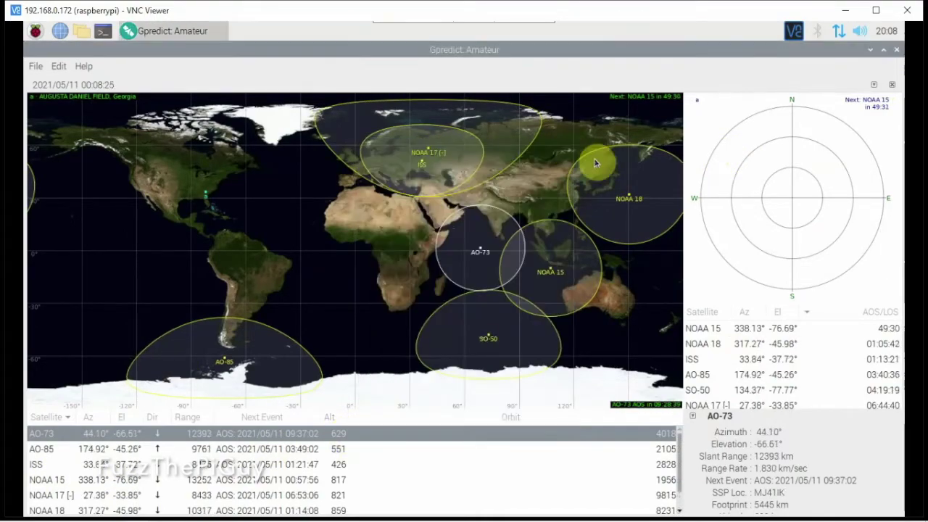
pyautogui.click(53, 463)
pyautogui.doubleClick(53, 463)
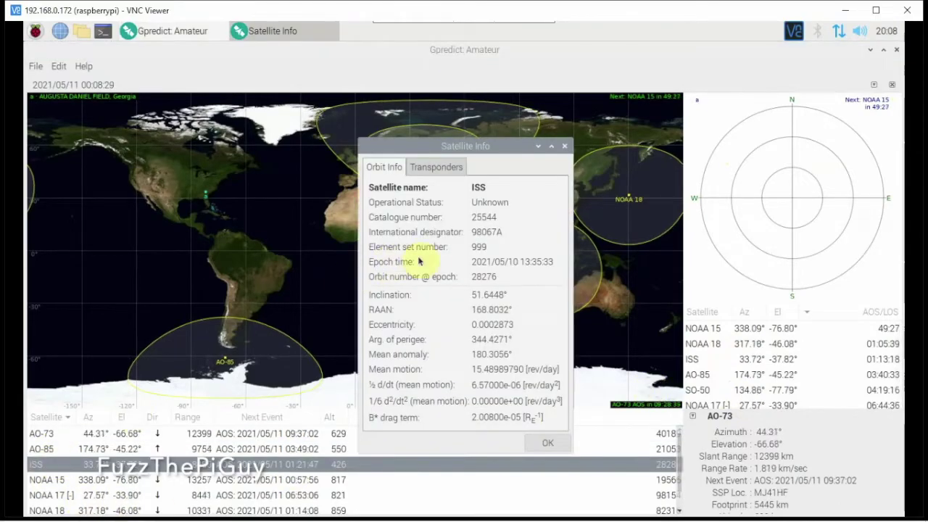
pyautogui.click(437, 166)
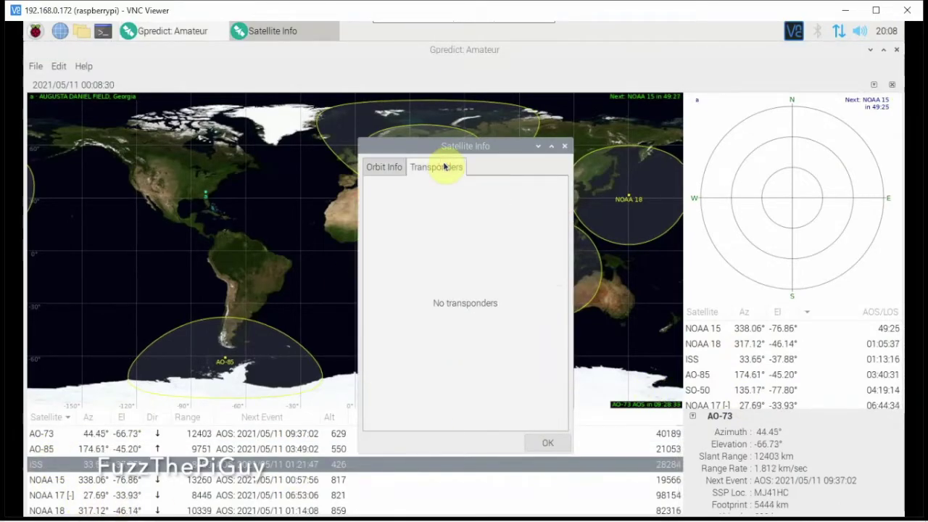
pyautogui.click(379, 167)
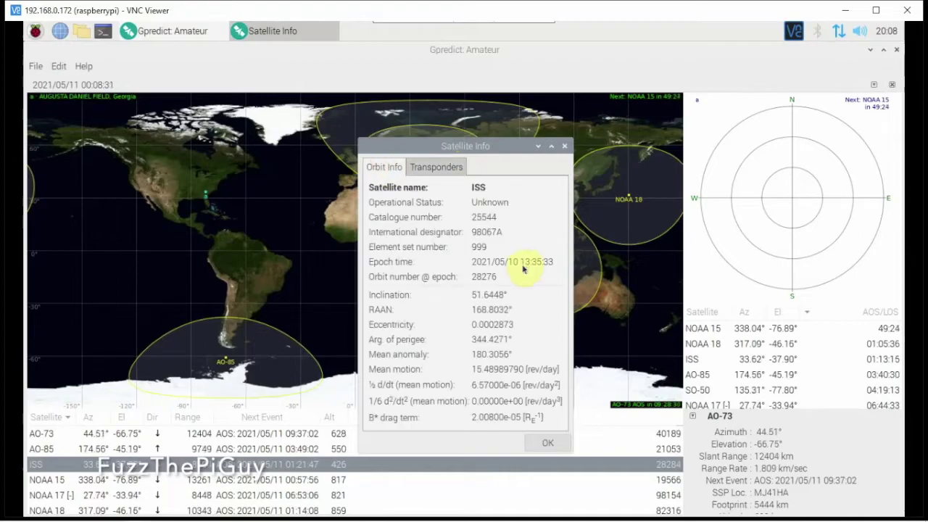
pyautogui.click(564, 146)
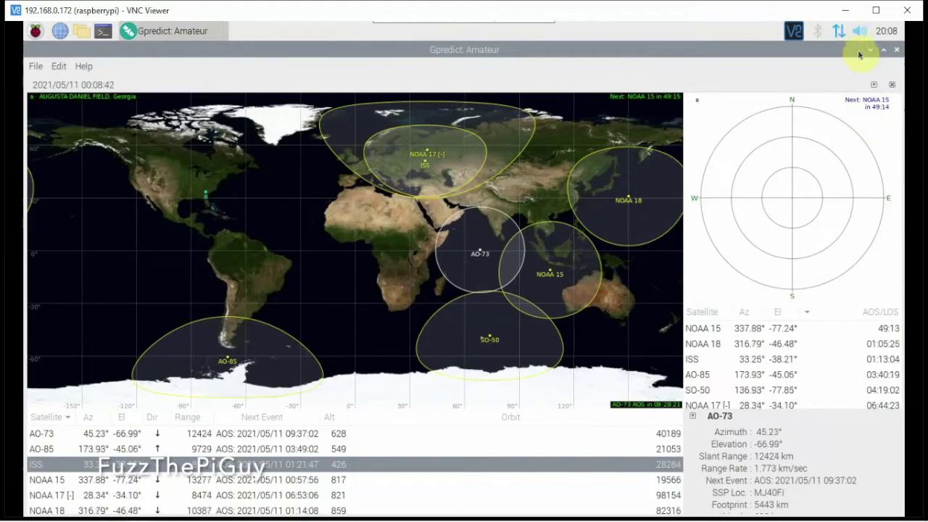
pyautogui.click(871, 86)
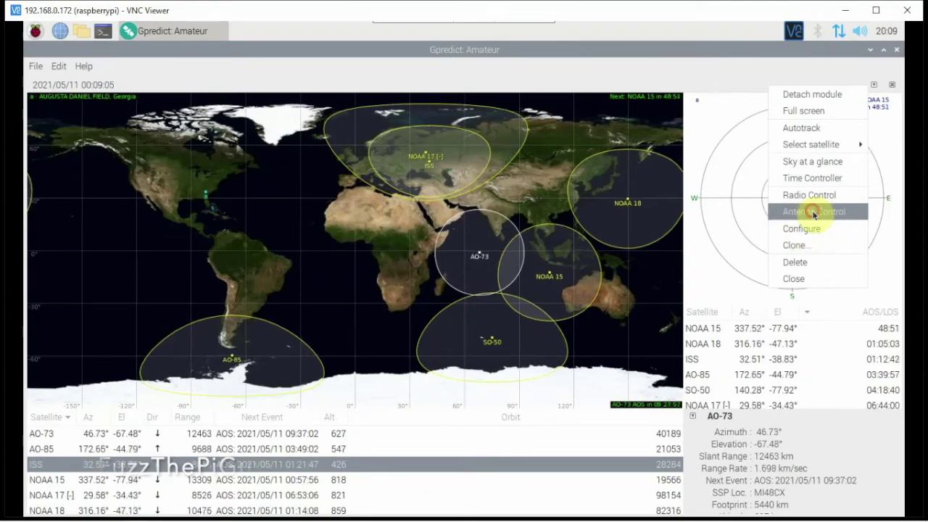
# Step: Try rotator control, dismiss the missing-rotator error, then open and close the module menu
pyautogui.click(814, 211)
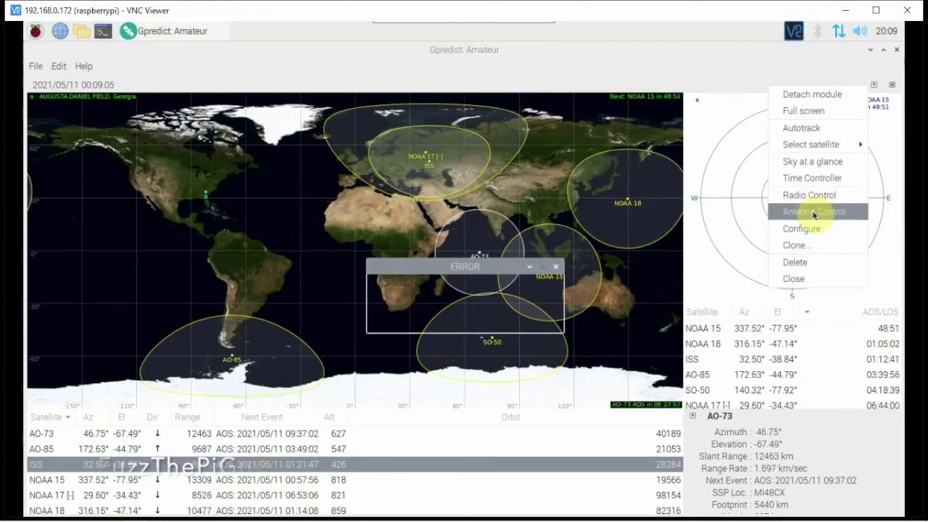
pyautogui.click(555, 267)
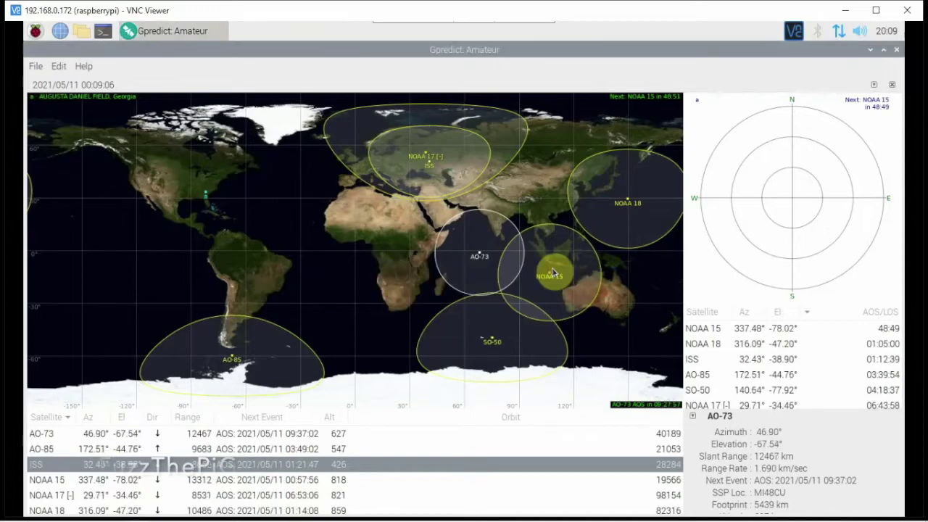
pyautogui.click(873, 86)
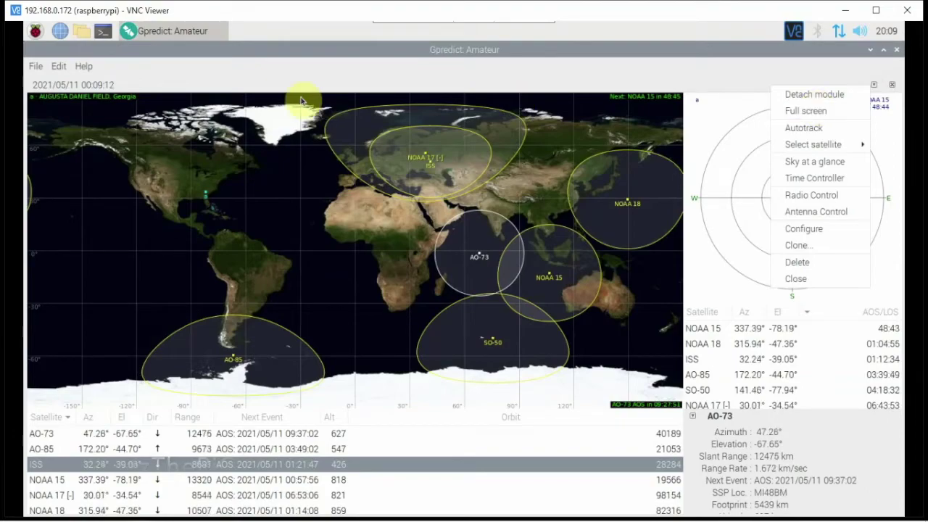
pyautogui.click(32, 66)
# Step: In Preferences > Predict, raise Minimum elevation from 5 to 20 degrees
pyautogui.click(58, 66)
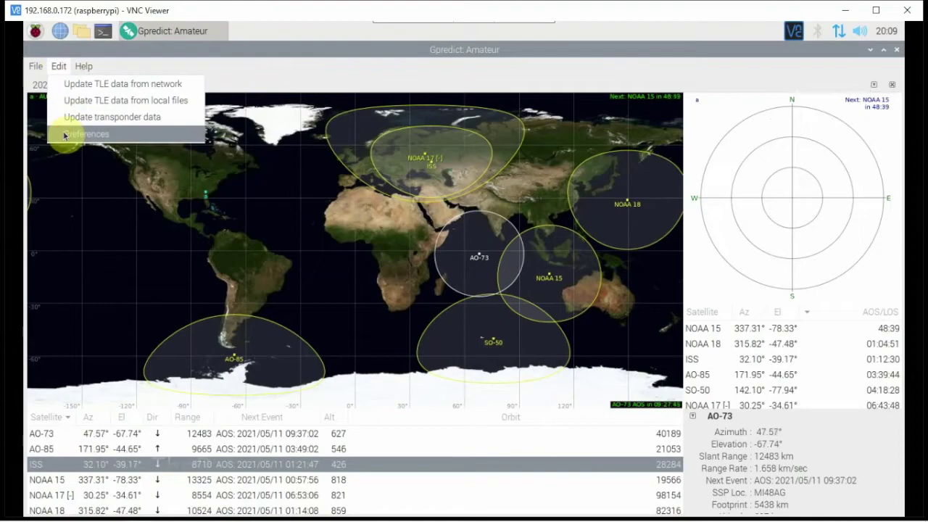
pyautogui.click(120, 135)
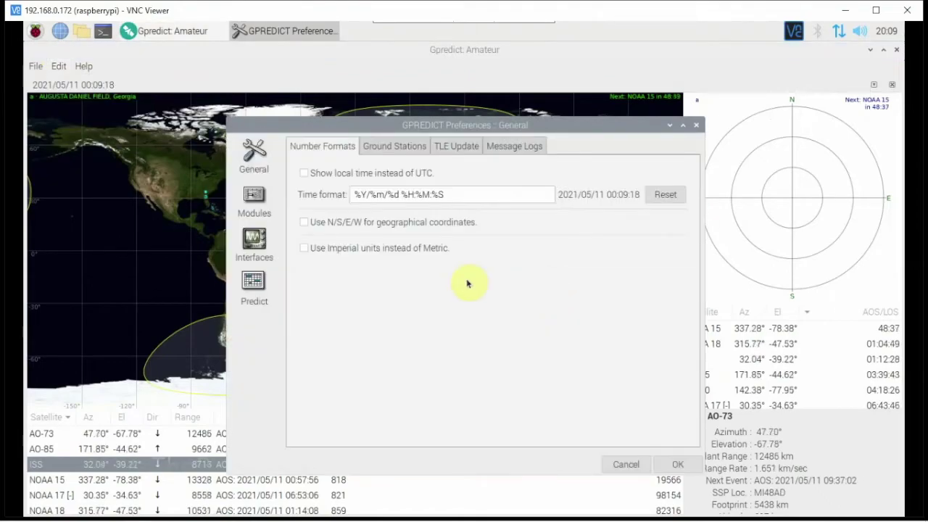
pyautogui.click(265, 289)
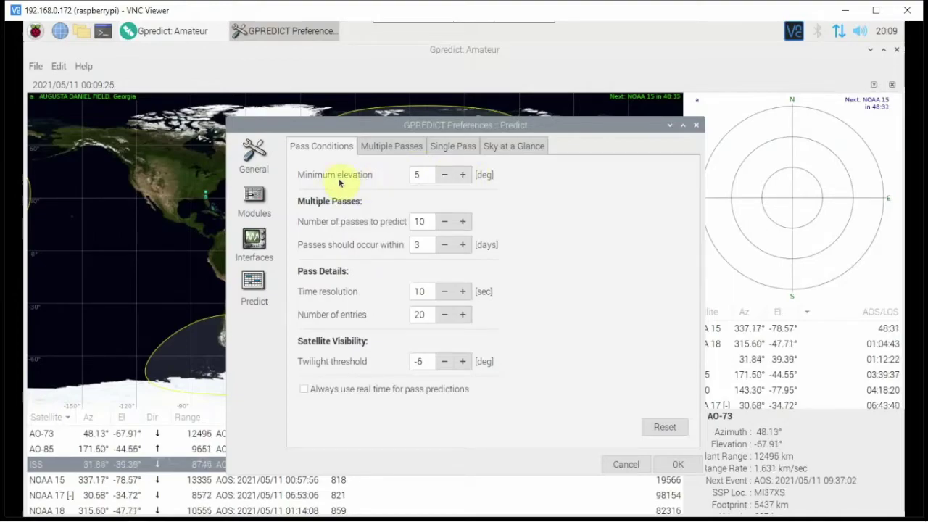
pyautogui.click(462, 175)
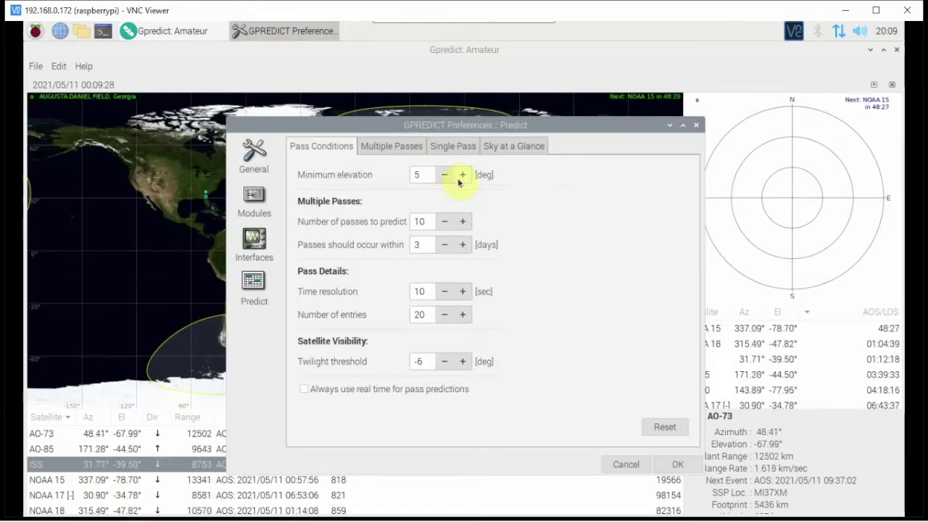
pyautogui.click(464, 176)
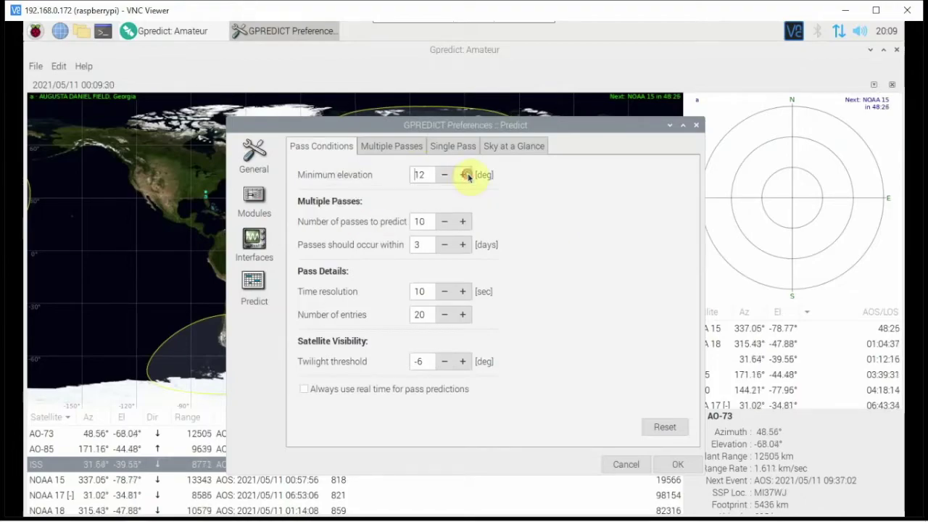
pyautogui.click(465, 176)
pyautogui.click(465, 175)
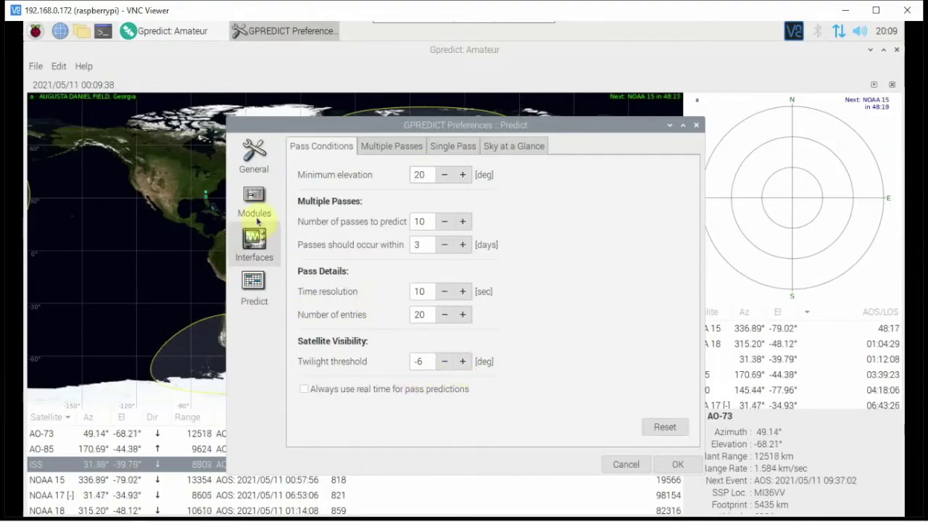
# Step: Review the Multiple Passes, Single Pass and Sky at a Glance tabs, then go to Modules
pyautogui.click(376, 148)
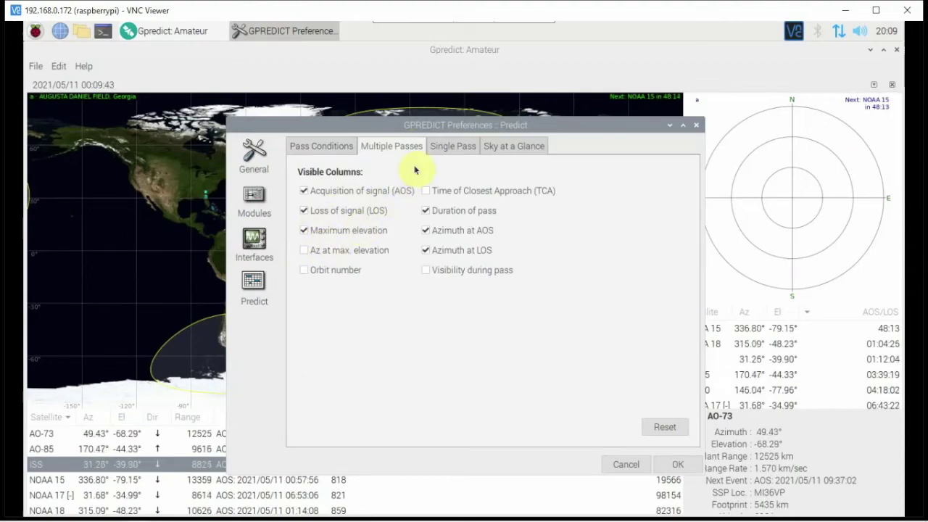
pyautogui.click(443, 147)
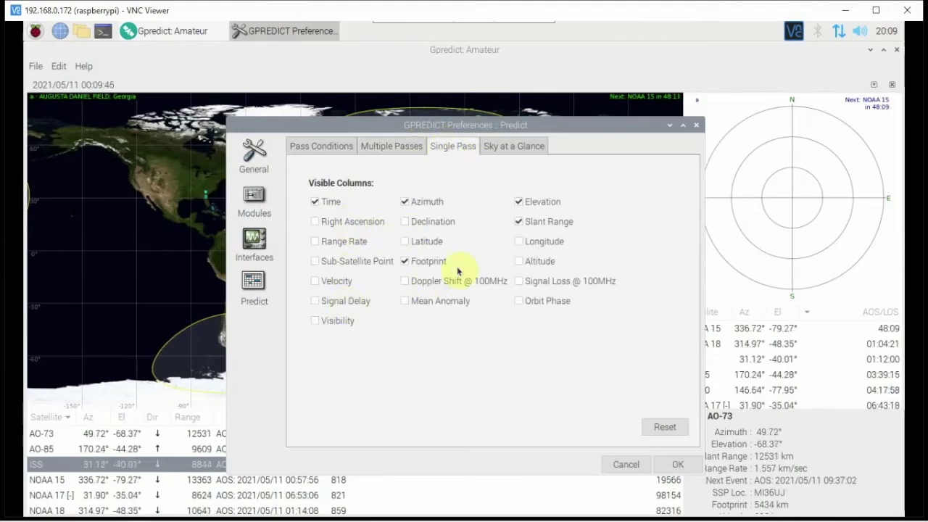
pyautogui.click(523, 151)
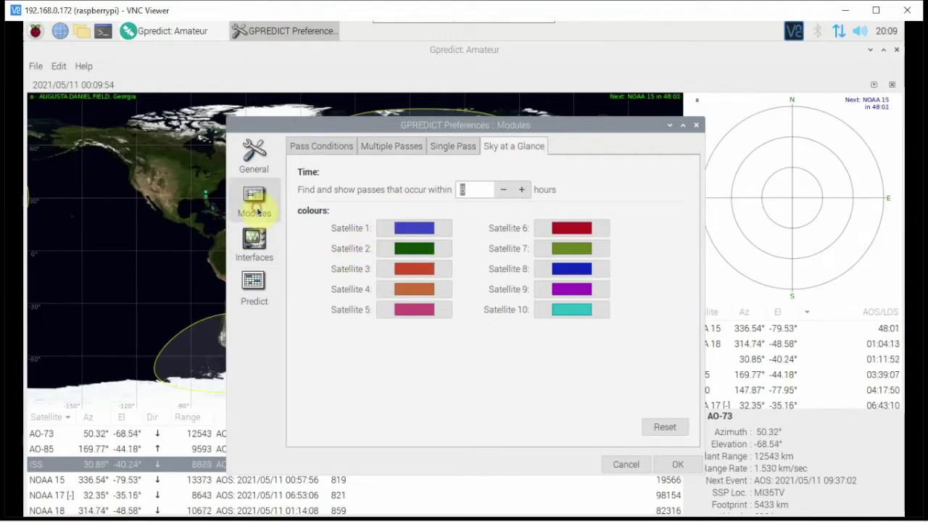
pyautogui.click(253, 211)
# Step: Keep the All views (wide) layout and review the Refresh Rates and List View settings
pyautogui.click(396, 174)
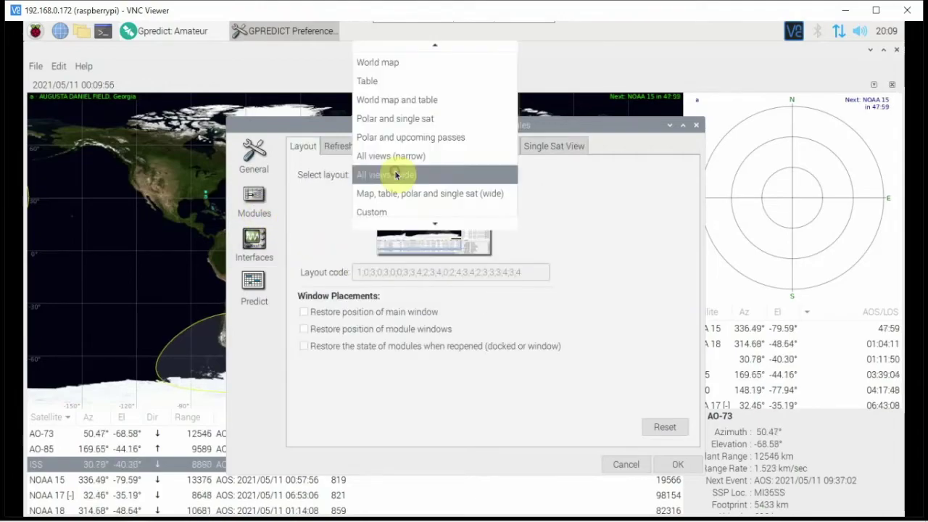
pyautogui.click(327, 182)
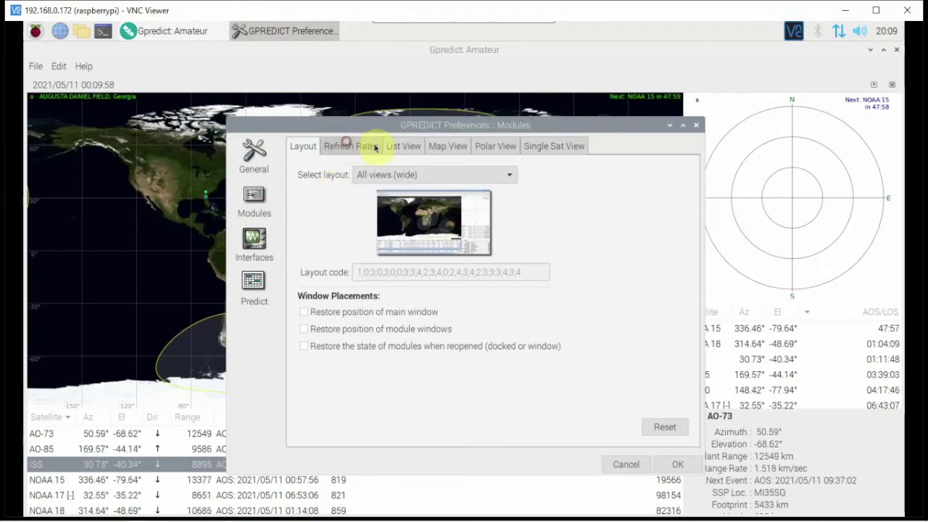
pyautogui.click(357, 145)
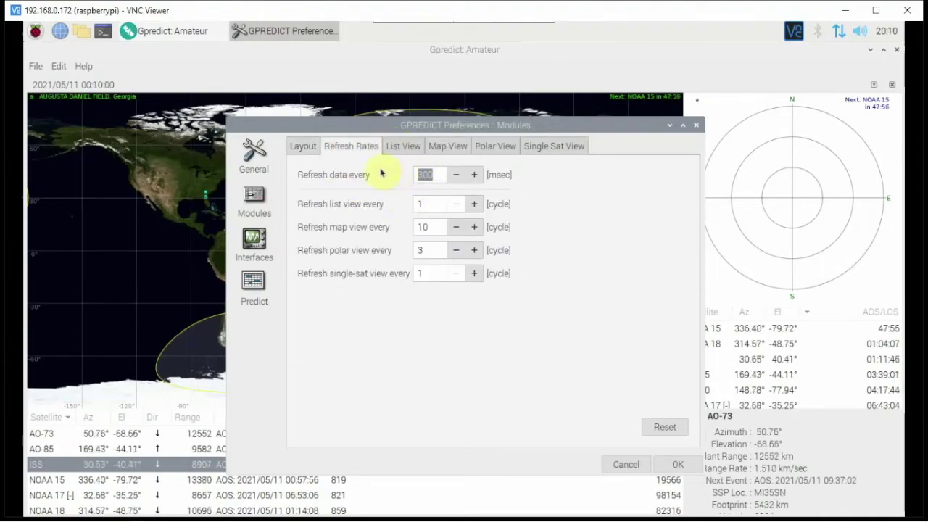
pyautogui.click(409, 147)
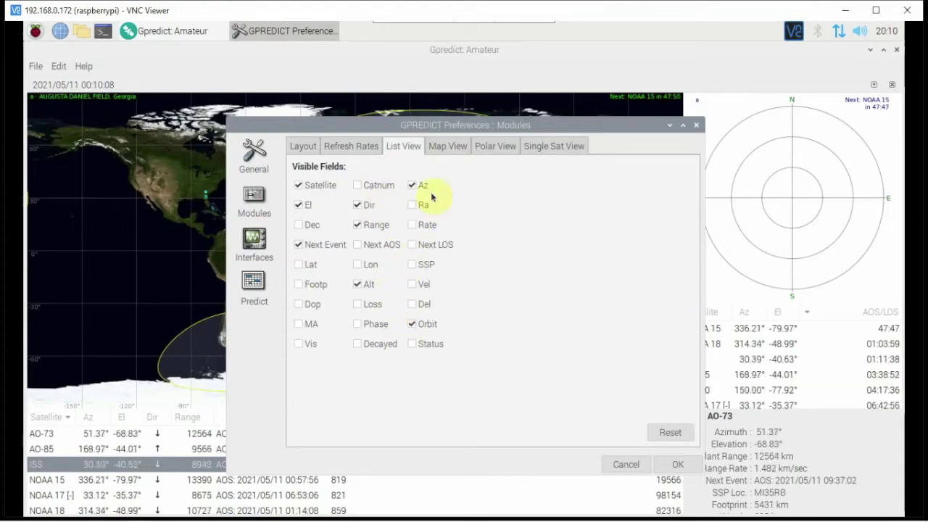
# Step: On Map View, open Select map and preview nasa-topo_800.png
pyautogui.click(456, 149)
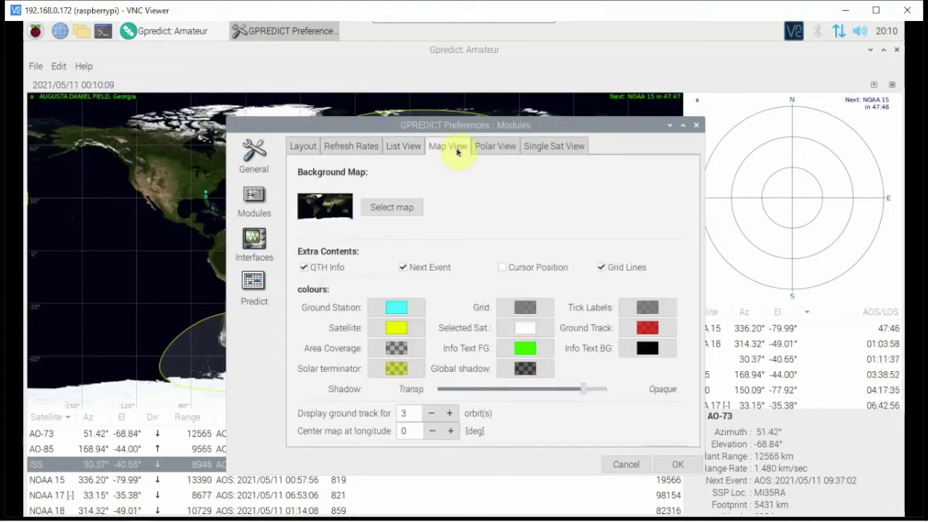
pyautogui.click(391, 210)
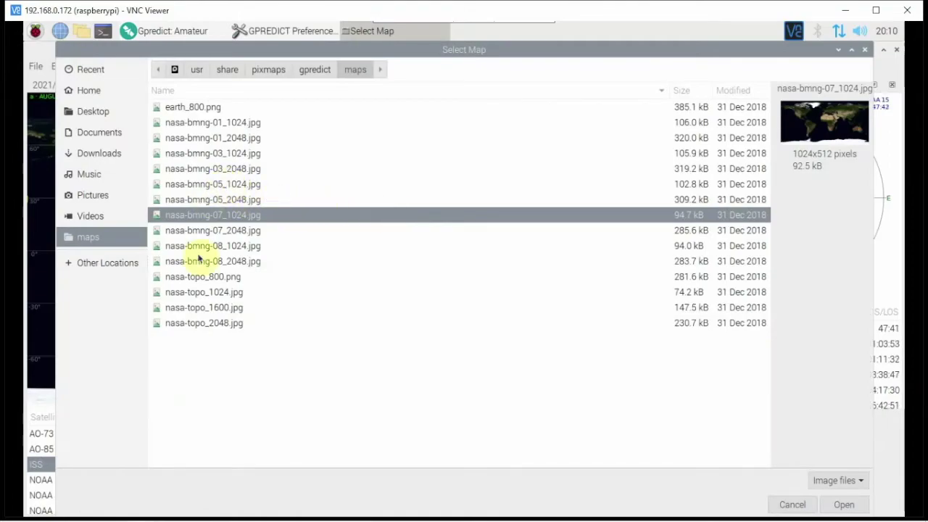
pyautogui.click(205, 280)
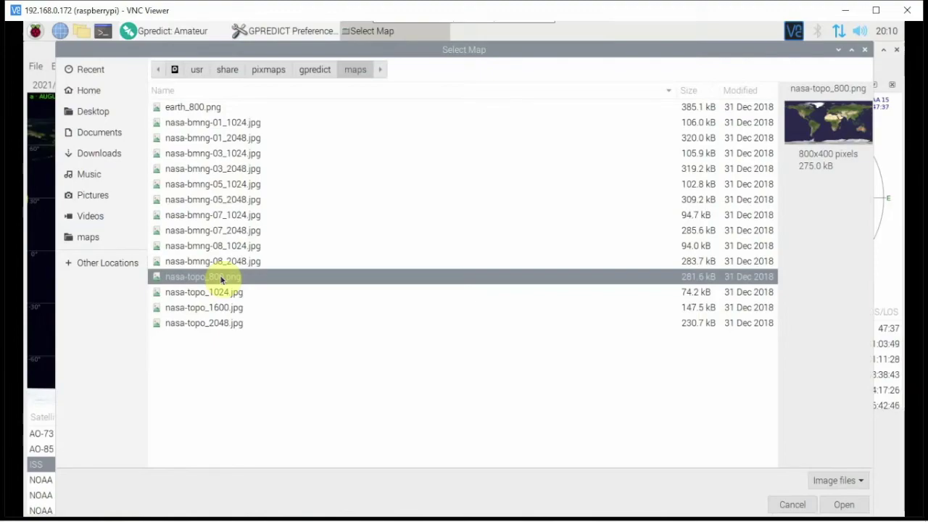
# Step: Set nasa-bmng-01_1024.jpg as the map, review Polar and Single Sat tabs, and save
pyautogui.click(230, 125)
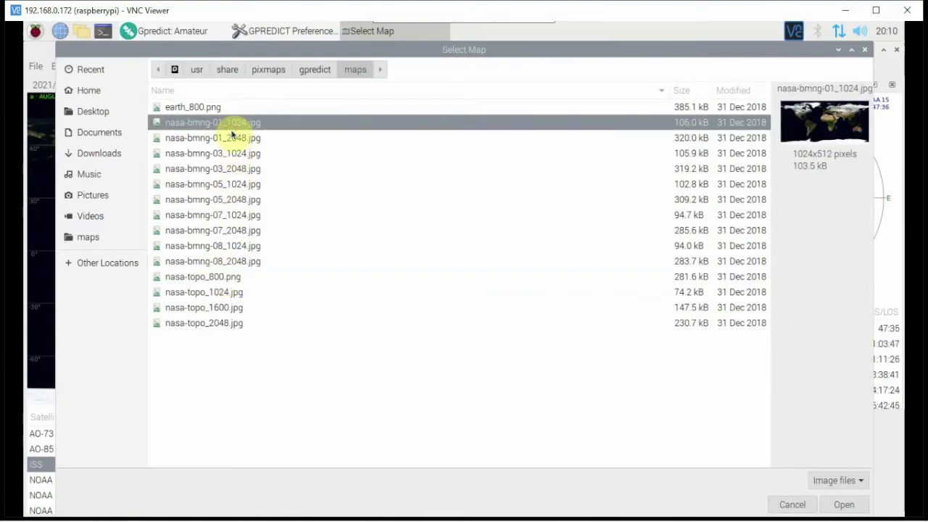
pyautogui.click(825, 508)
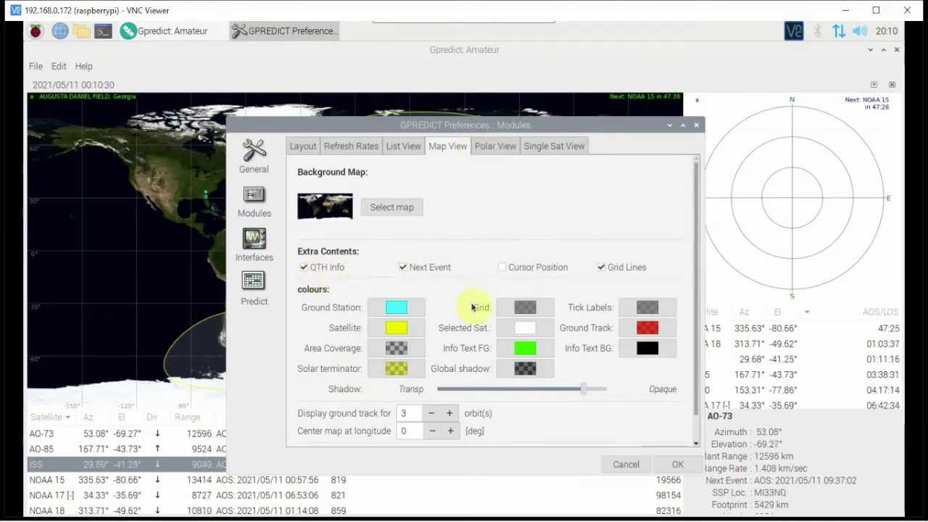
pyautogui.click(494, 148)
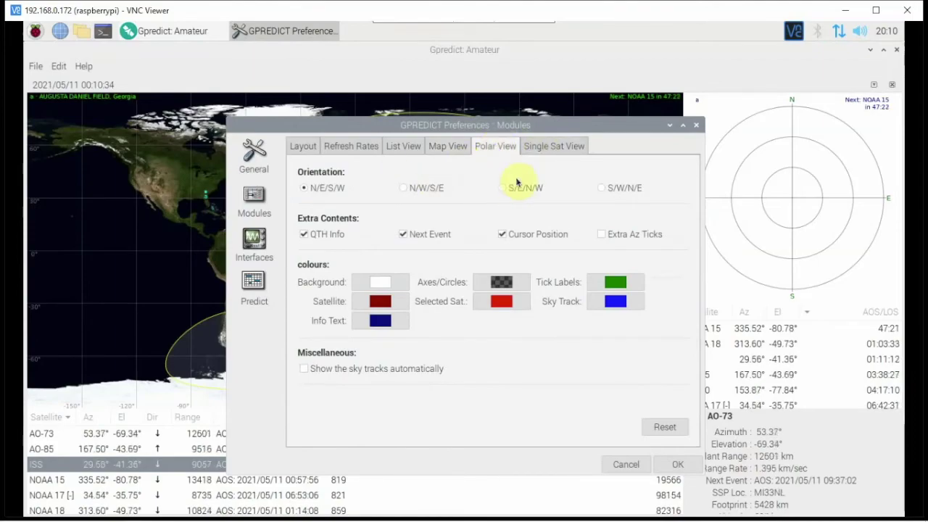
pyautogui.click(553, 147)
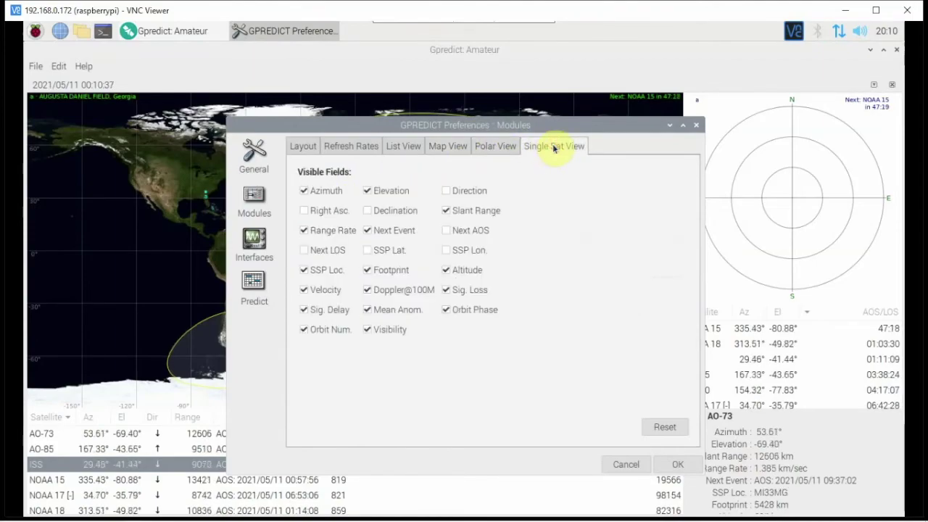
pyautogui.click(671, 467)
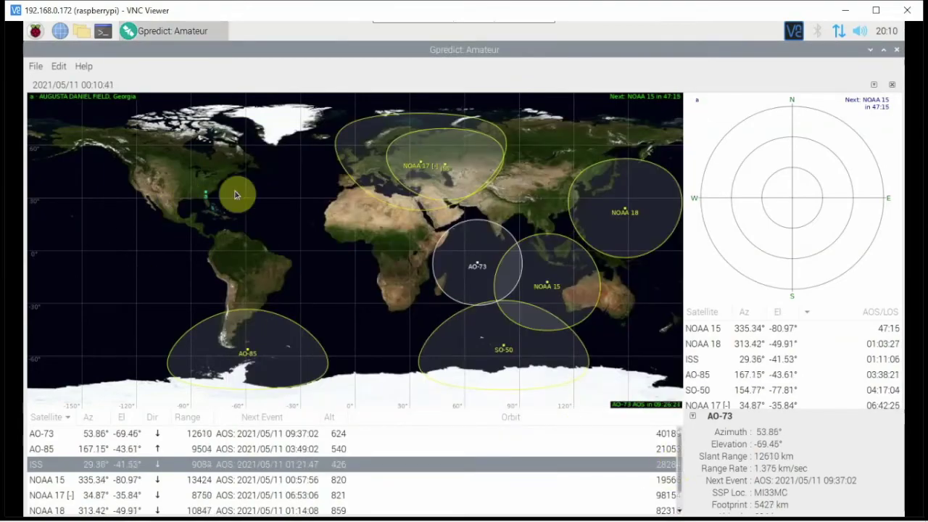
# Step: Close Gpredict and add its Education menu entry to the desktop as a shortcut
pyautogui.click(897, 49)
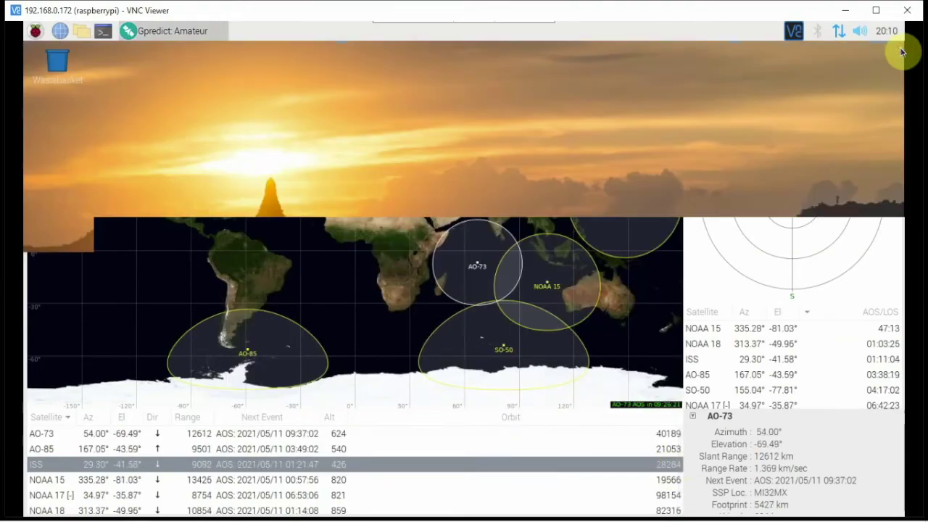
pyautogui.click(35, 30)
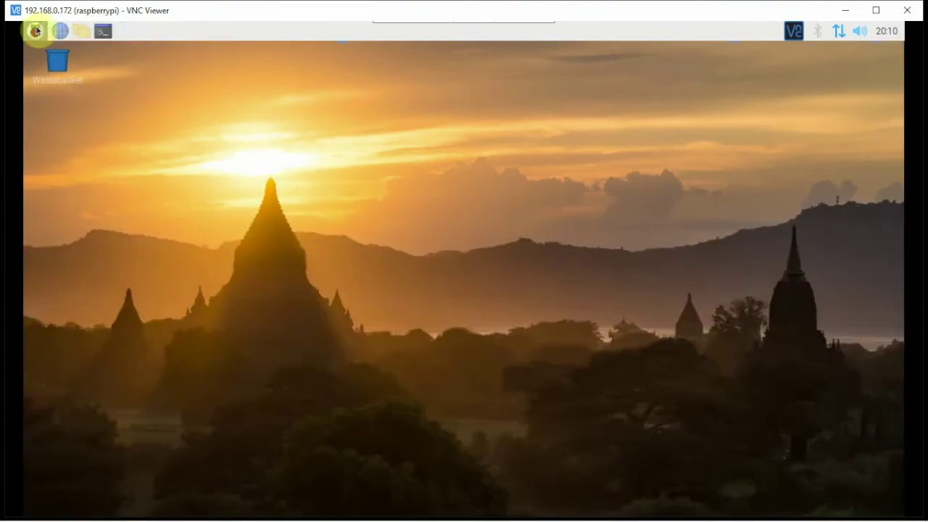
pyautogui.moveTo(37, 70)
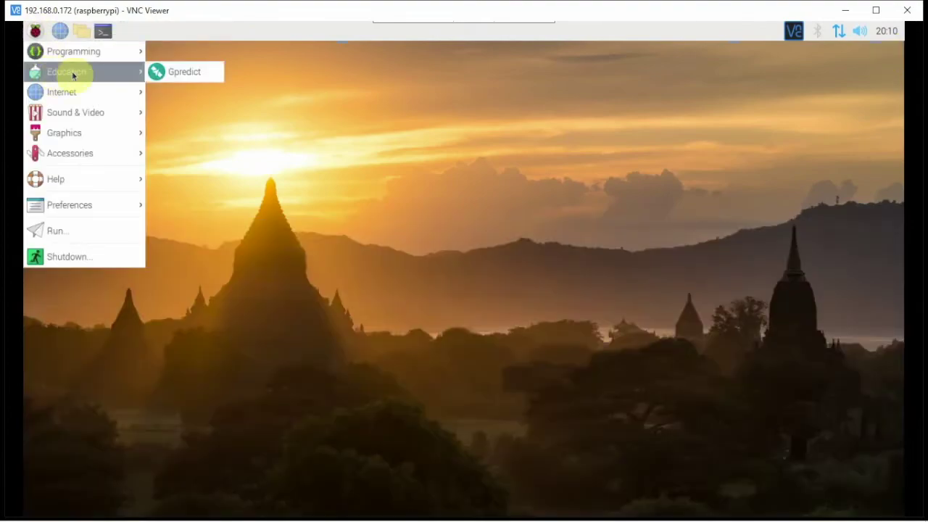
pyautogui.rightClick(168, 71)
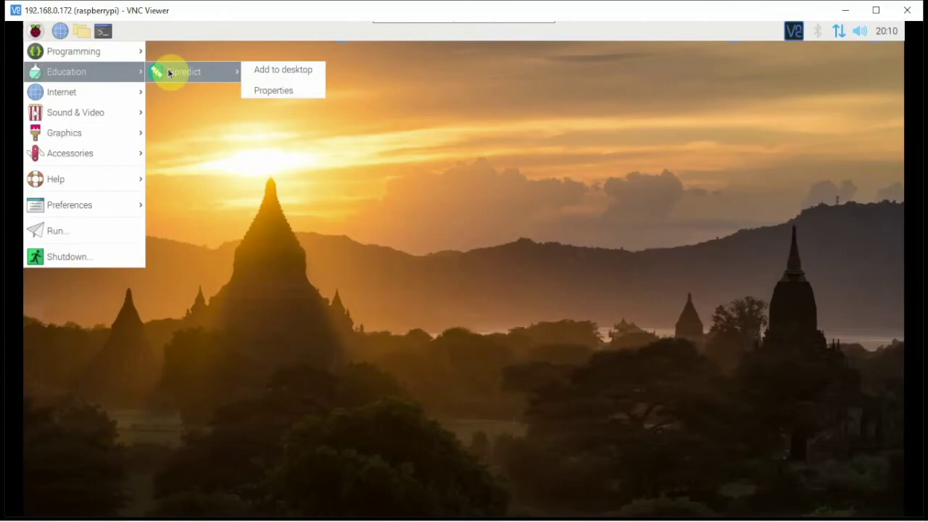
pyautogui.click(267, 71)
pyautogui.click(59, 121)
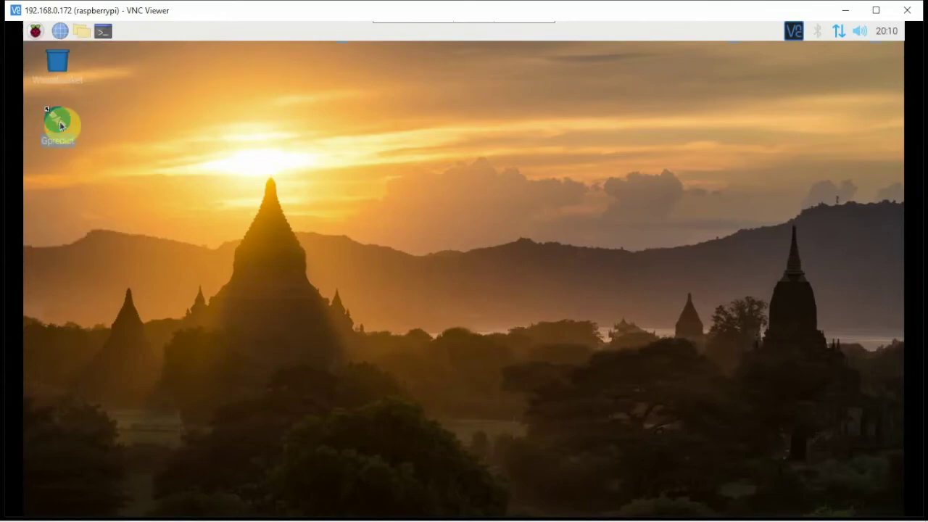